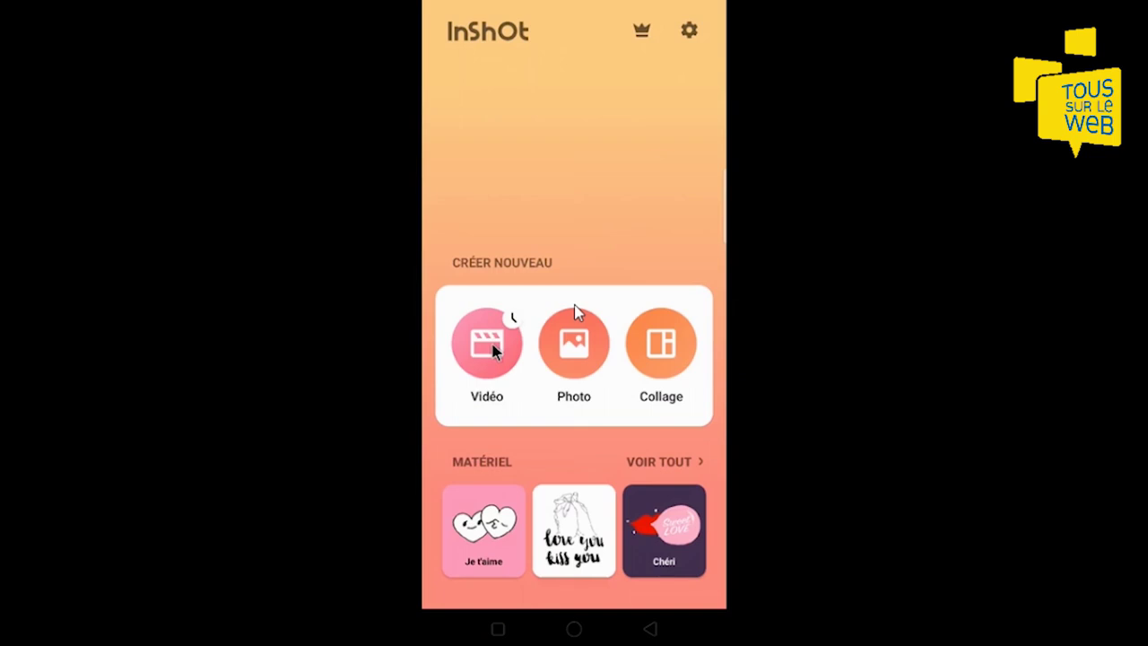
Start a new video project with the two forest clips and play back its opening seconds
left_click(491, 348)
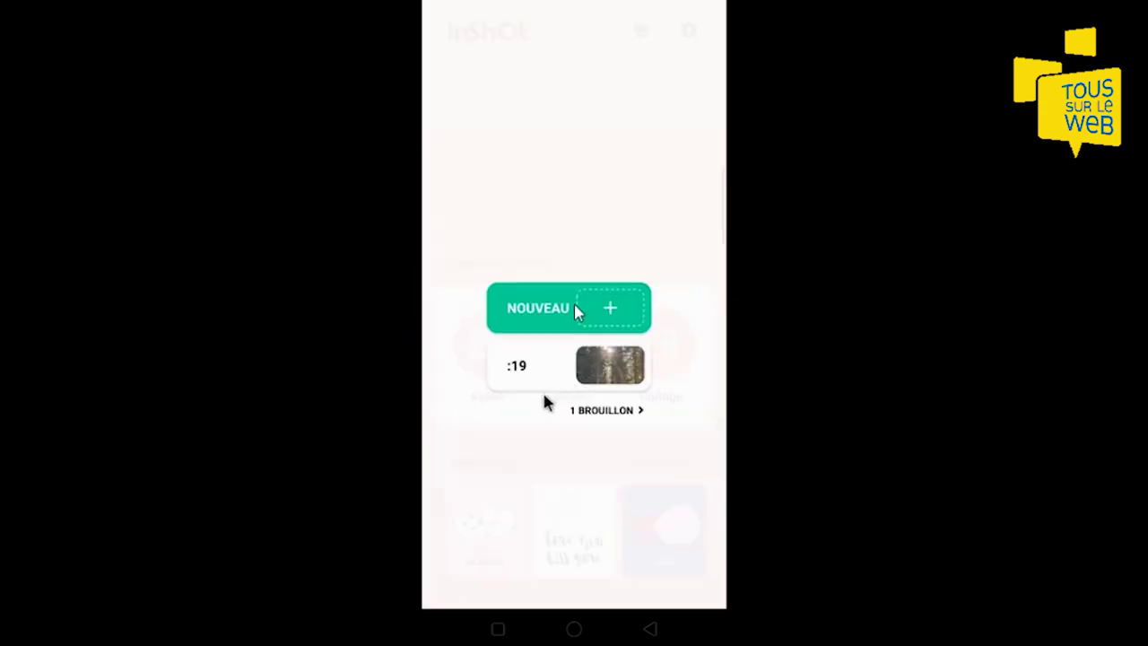
left_click(575, 307)
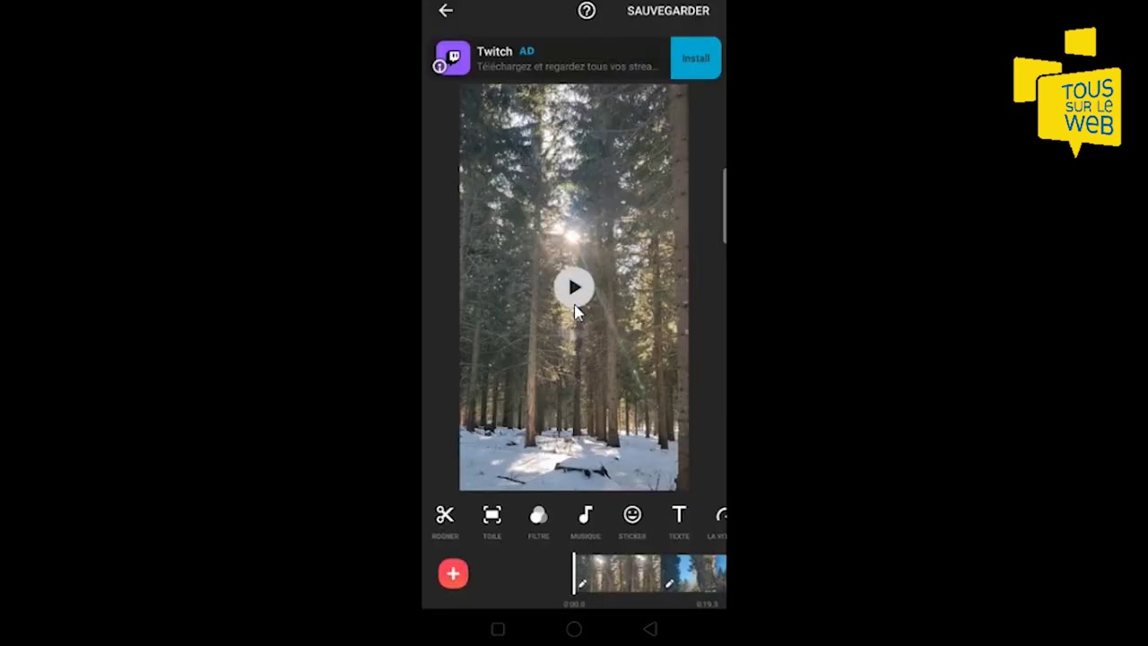
left_click(575, 307)
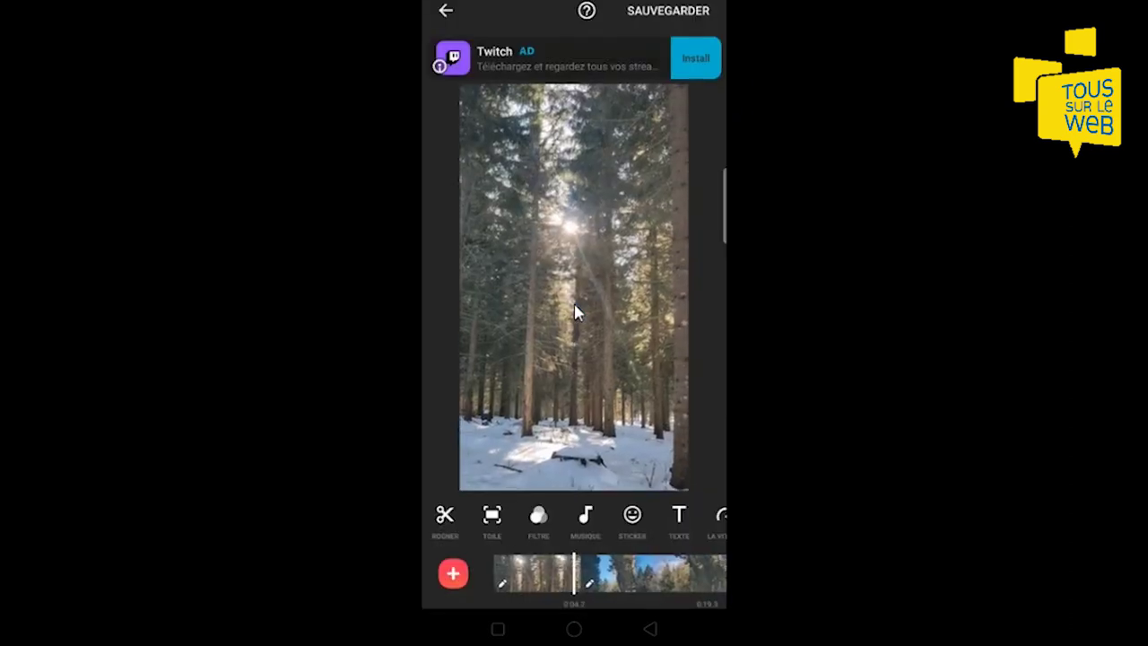
left_click(575, 307)
mouse_move(644, 581)
left_mouse_down()
mouse_move(610, 581)
mouse_move(659, 581)
left_mouse_up()
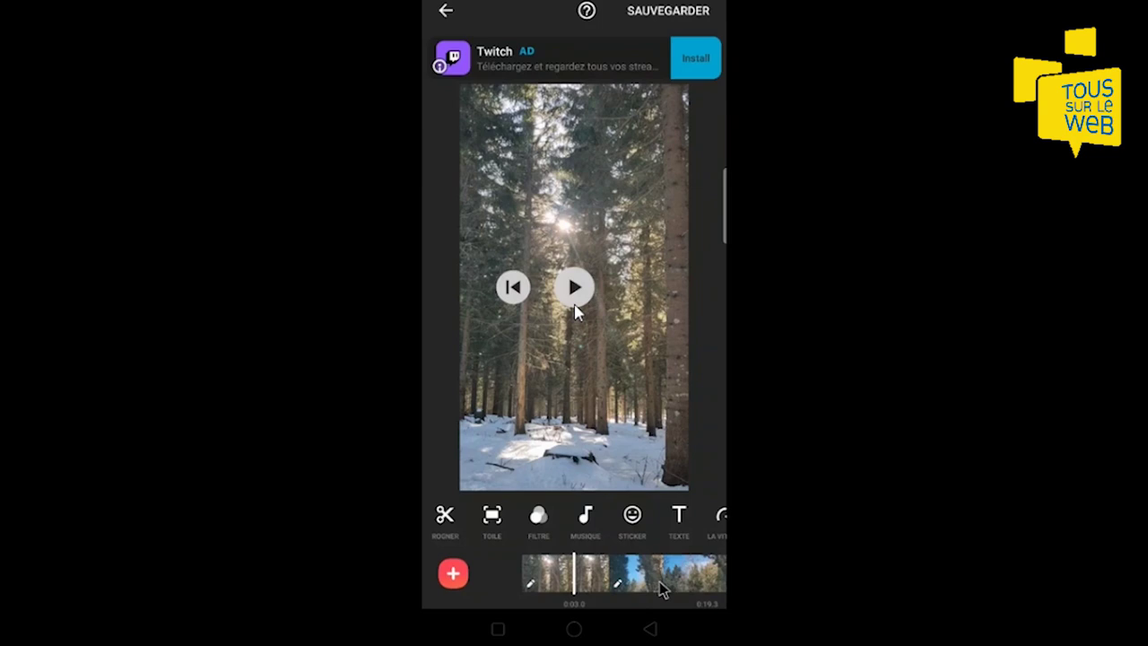
Move the 14-second road clip ahead of the 5-second forest clip and mute its sound completely
left_click(659, 582)
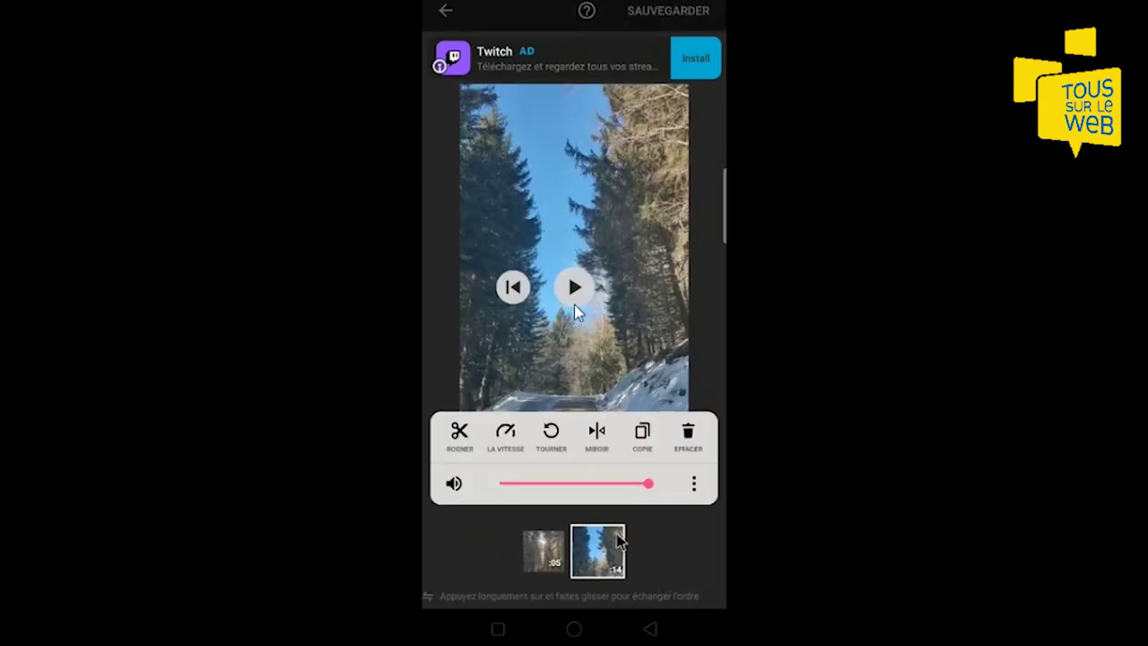
left_click_drag(617, 542, 558, 549)
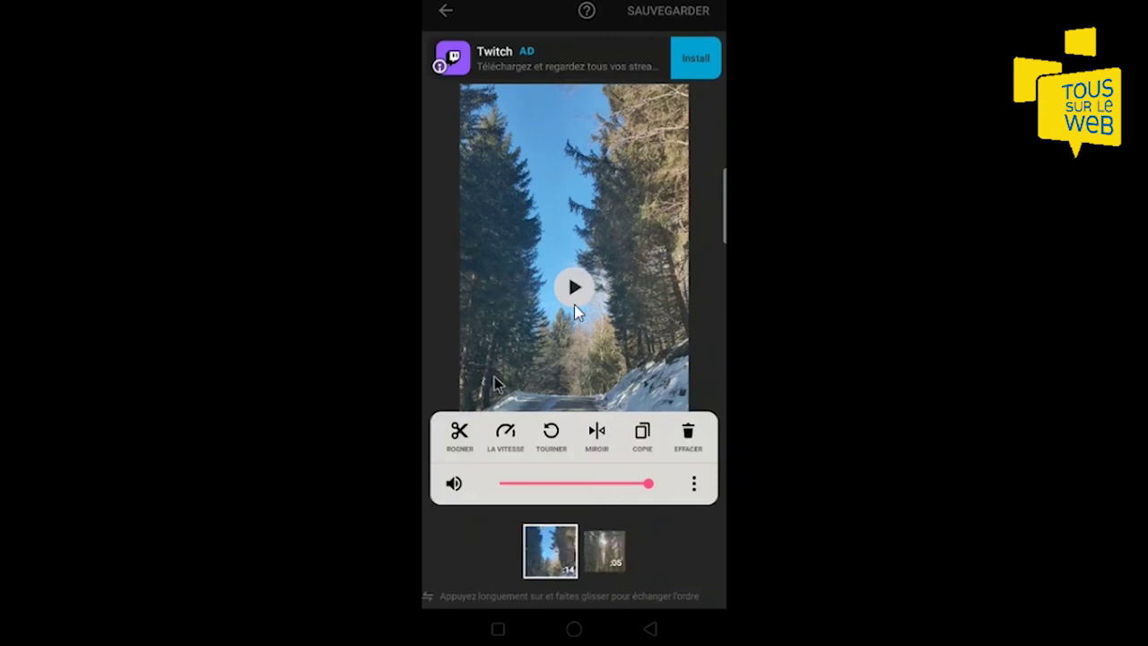
left_click(691, 421)
left_click(448, 428)
left_click_drag(655, 485, 500, 483)
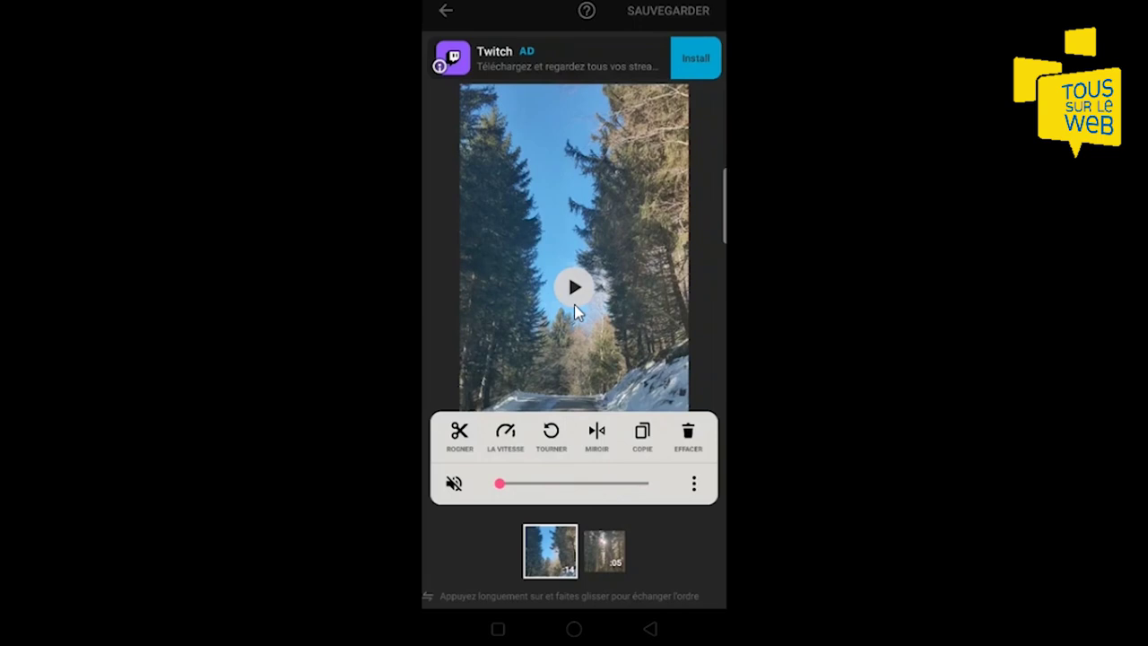
Trim the beginning and end of the road clip so that about 3 seconds remain
left_click(459, 437)
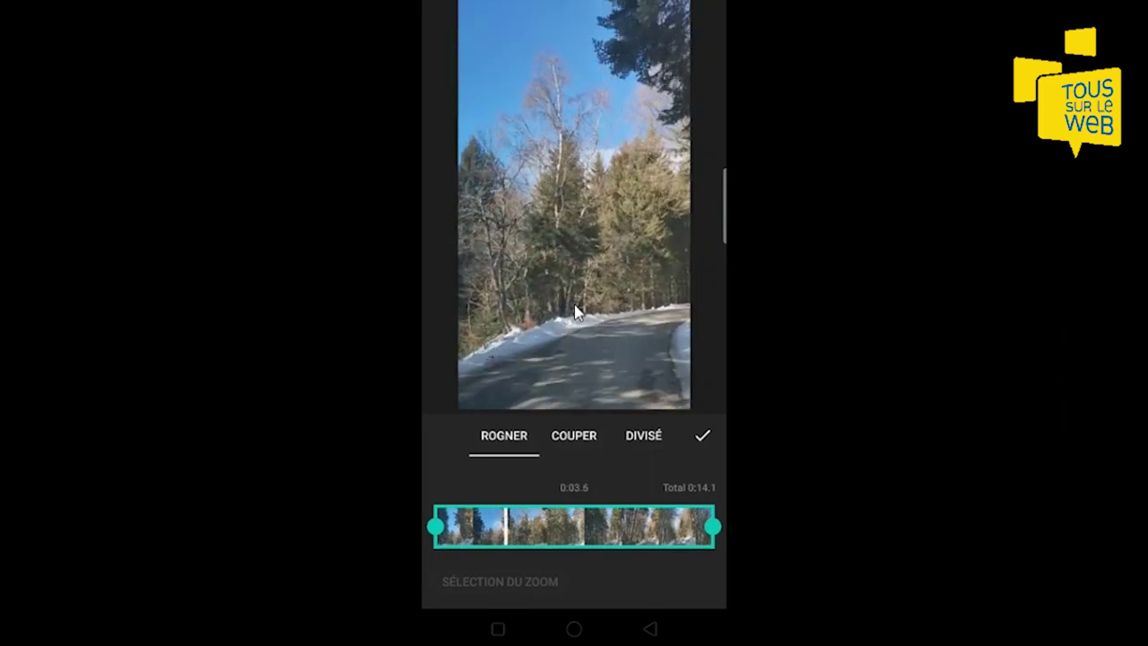
left_click(574, 312)
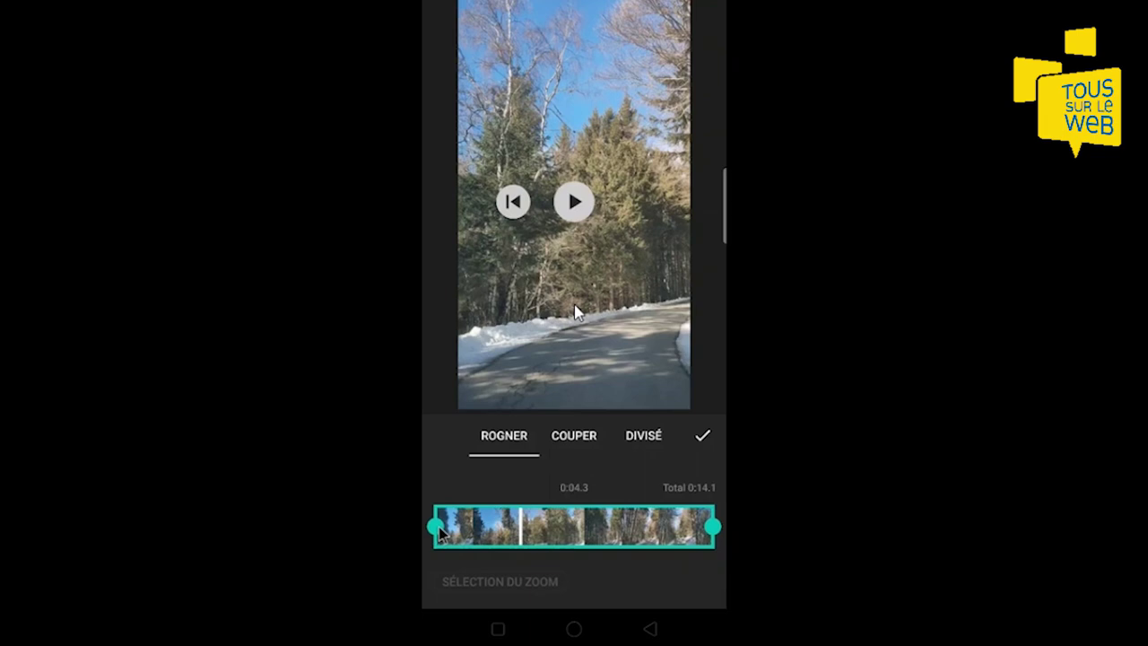
left_click_drag(438, 527, 497, 531)
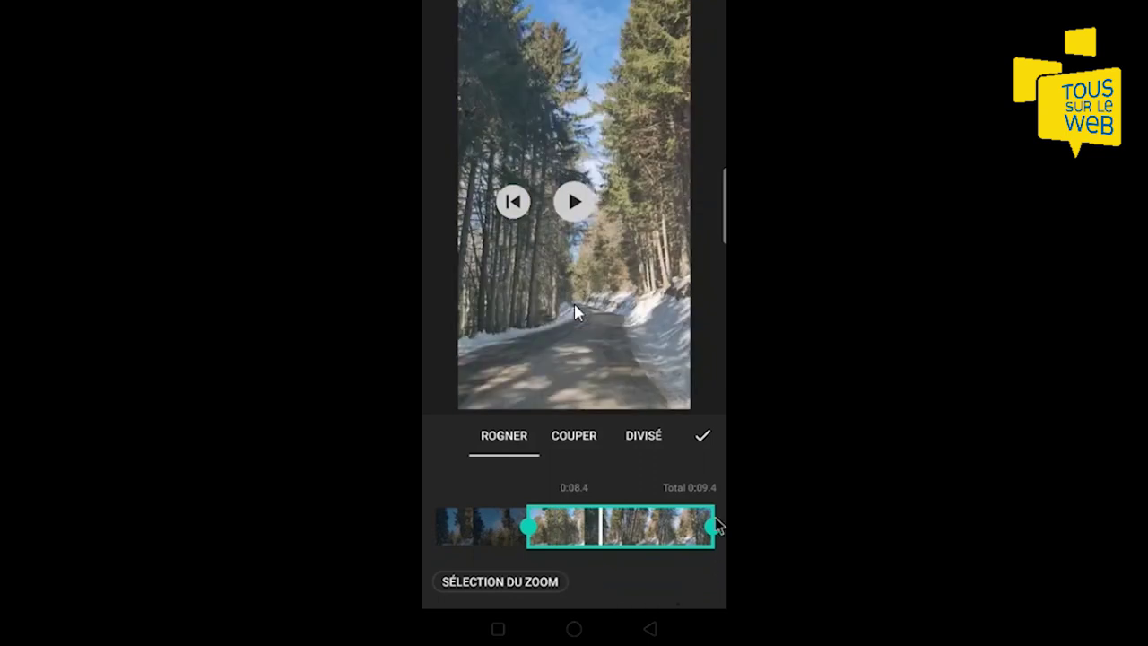
left_click(710, 435)
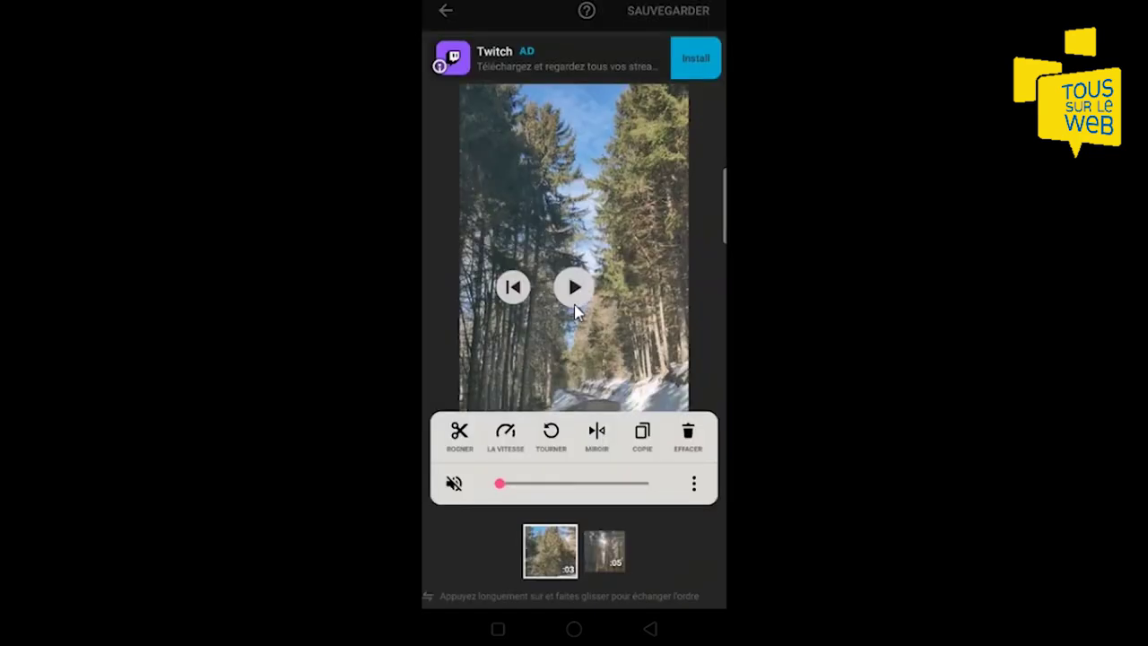
Set the playback speed of the road clip to 0.6
left_click(505, 435)
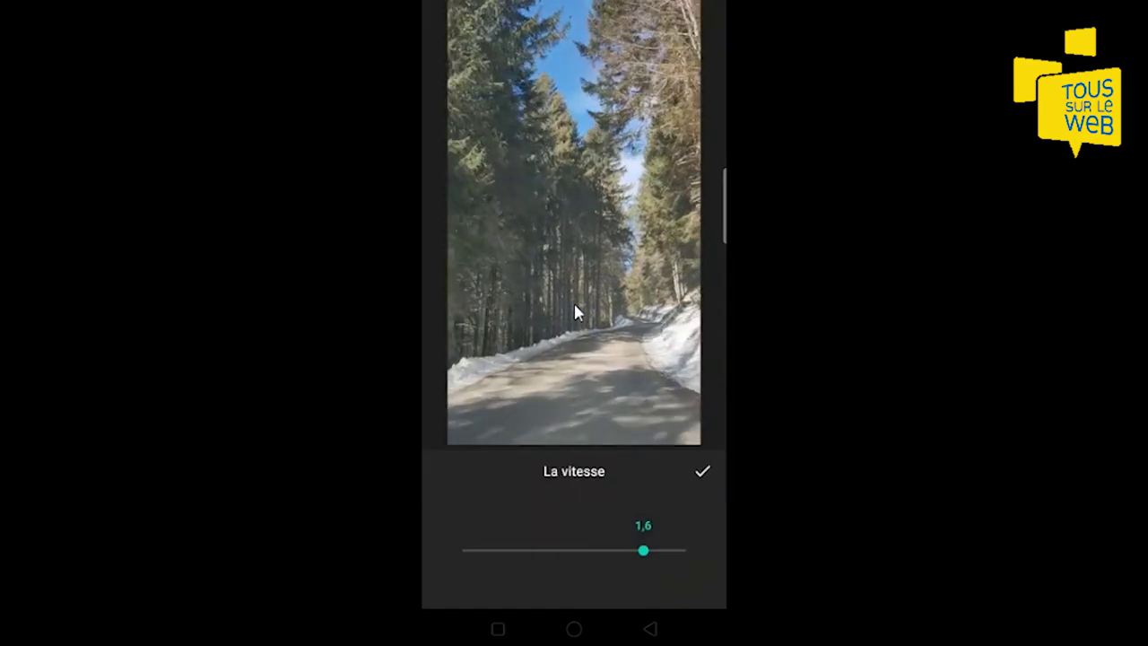
left_click_drag(642, 549, 484, 550)
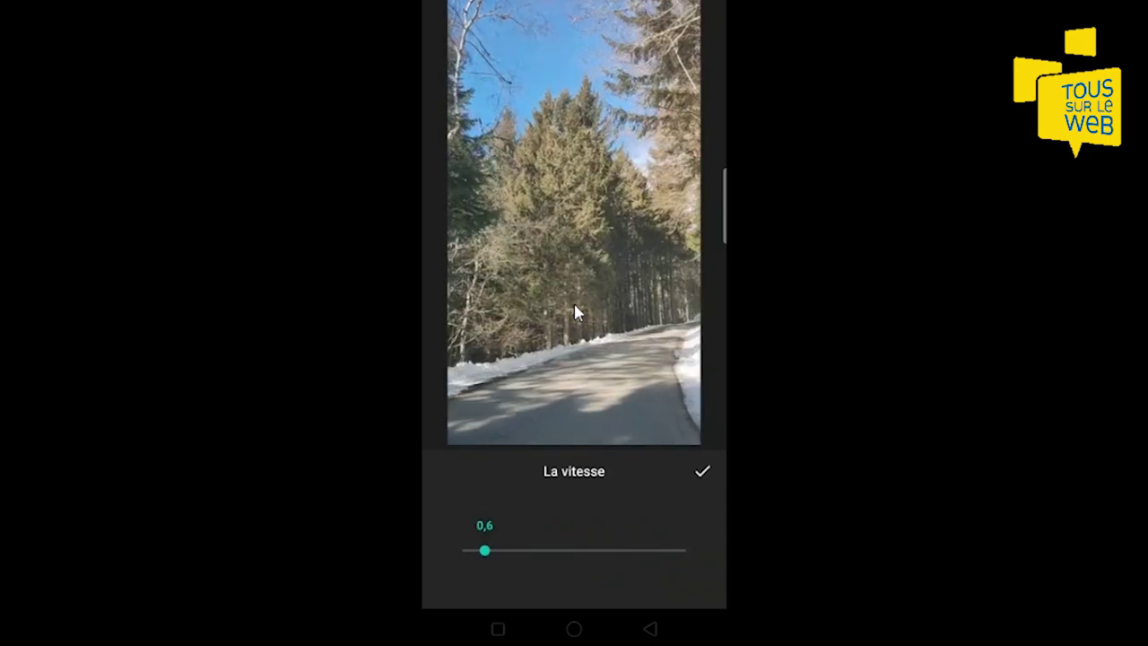
left_click(702, 471)
Try mirroring and duplicating the road clip, flipping it back and deleting the copy
left_click(596, 437)
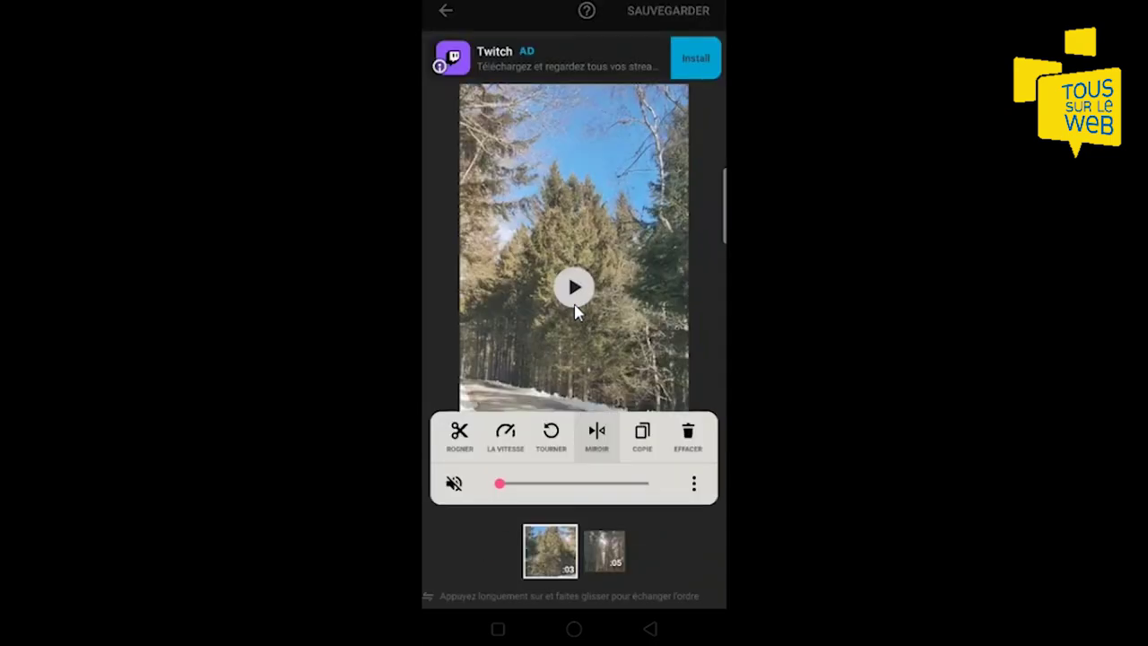
left_click(596, 437)
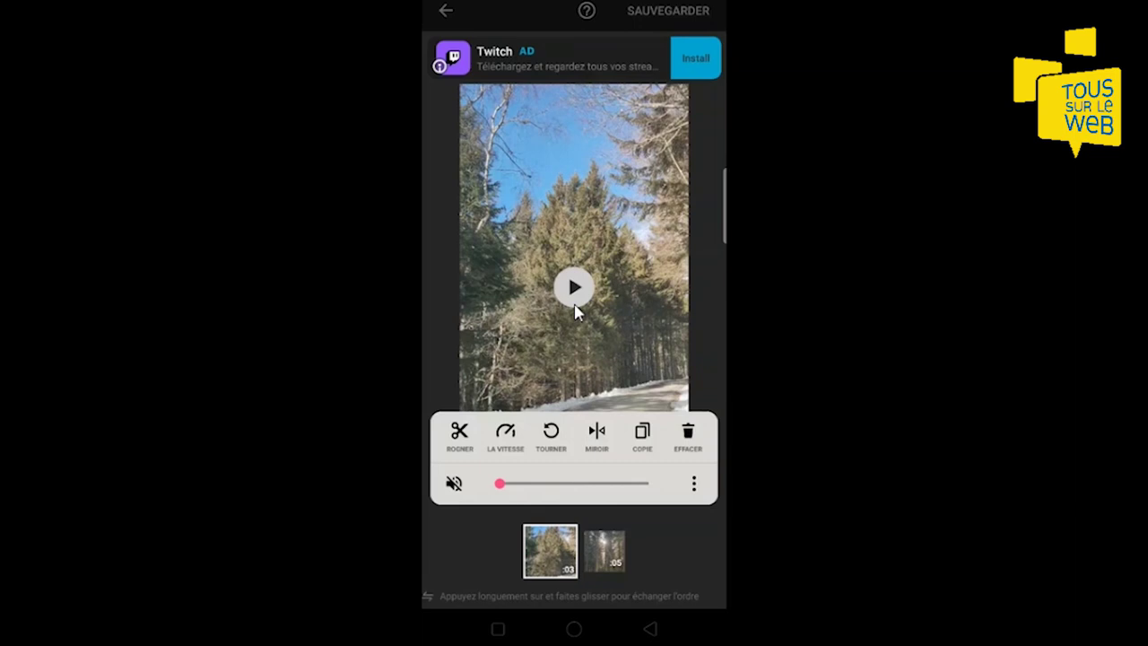
left_click(642, 436)
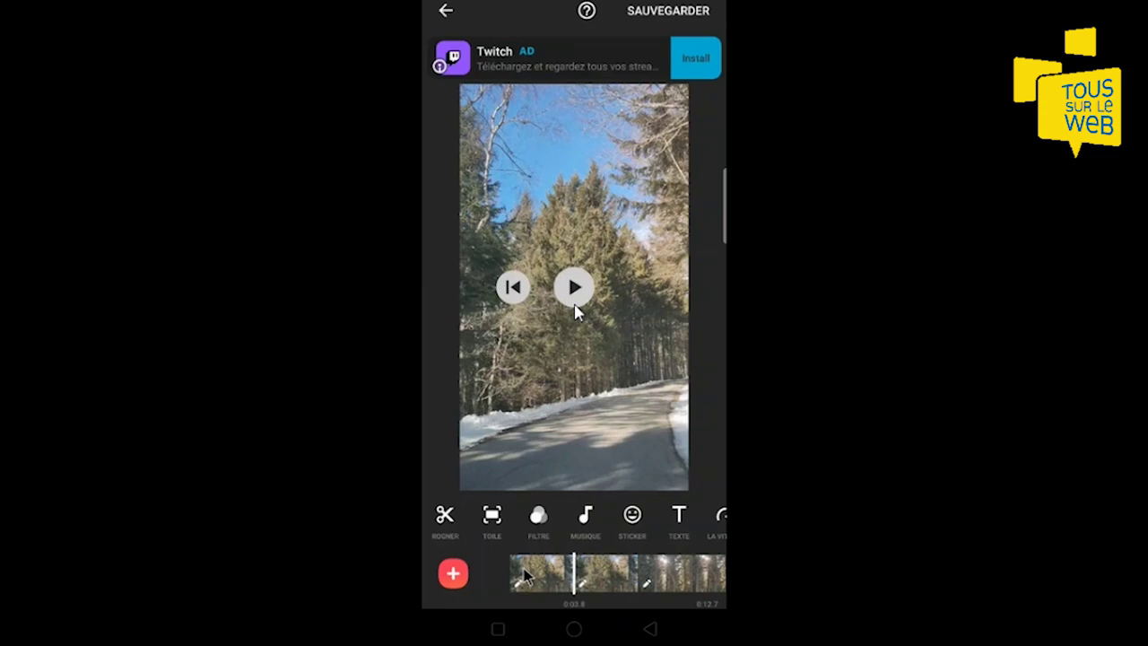
left_click(618, 572)
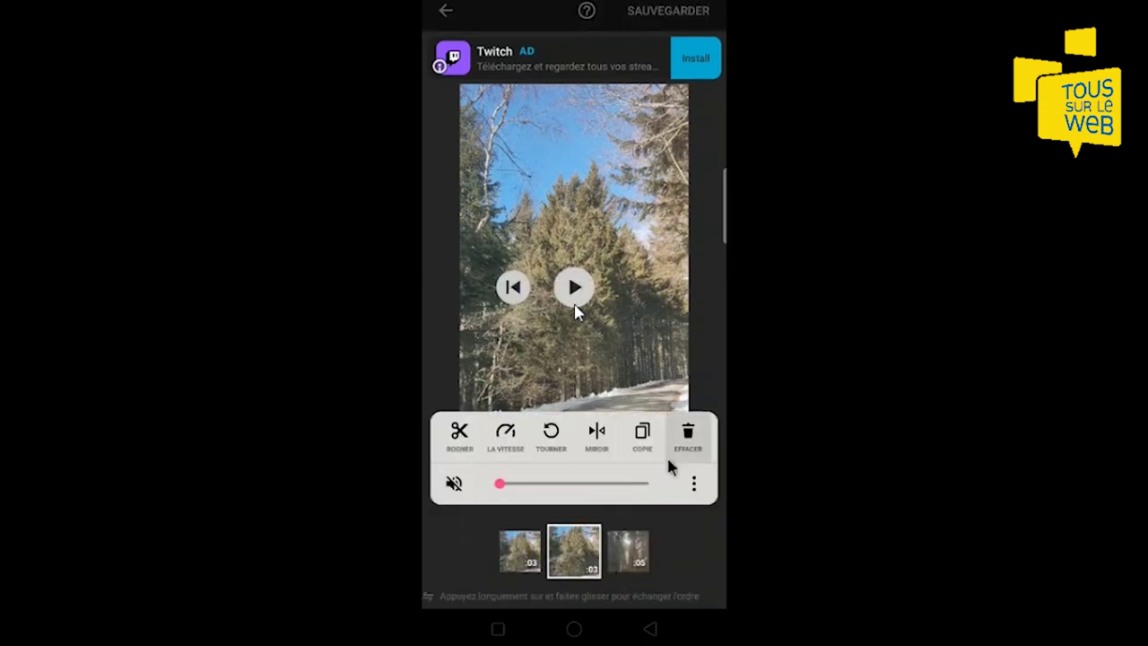
Examine the canvas ratio options available for the video
left_click(499, 537)
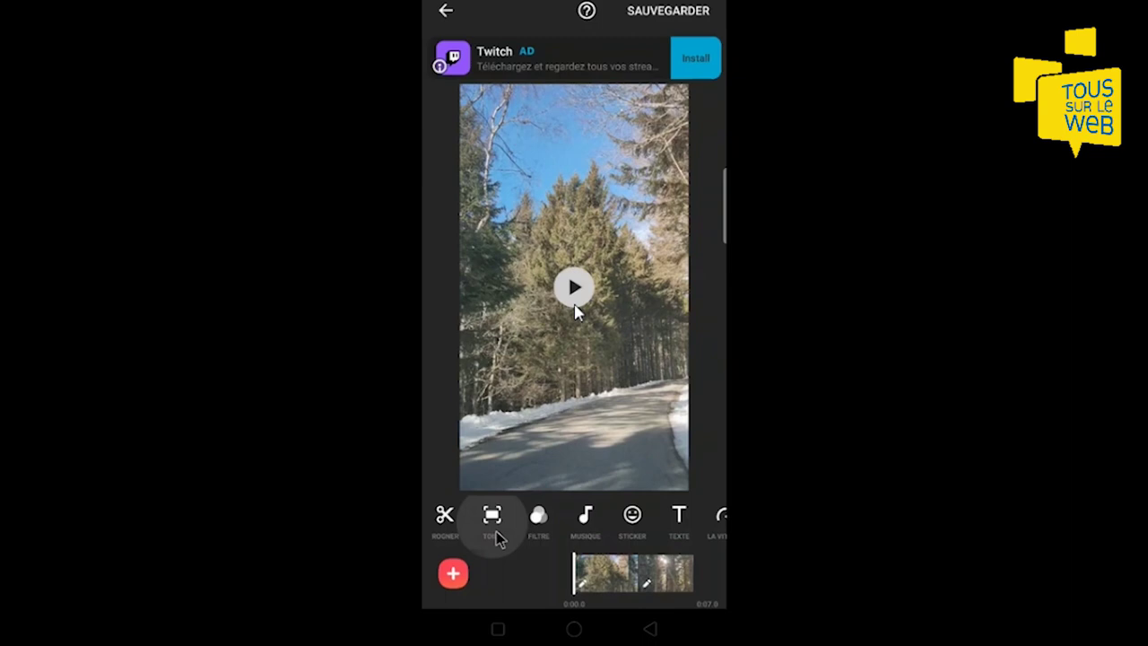
left_click(496, 531)
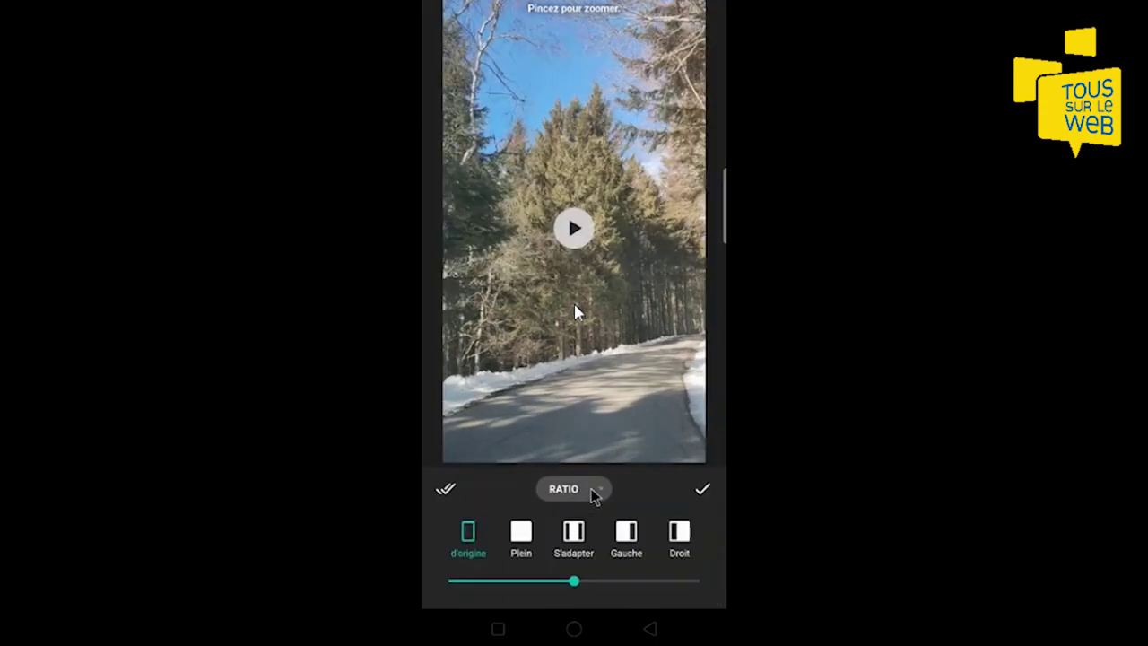
left_click(592, 489)
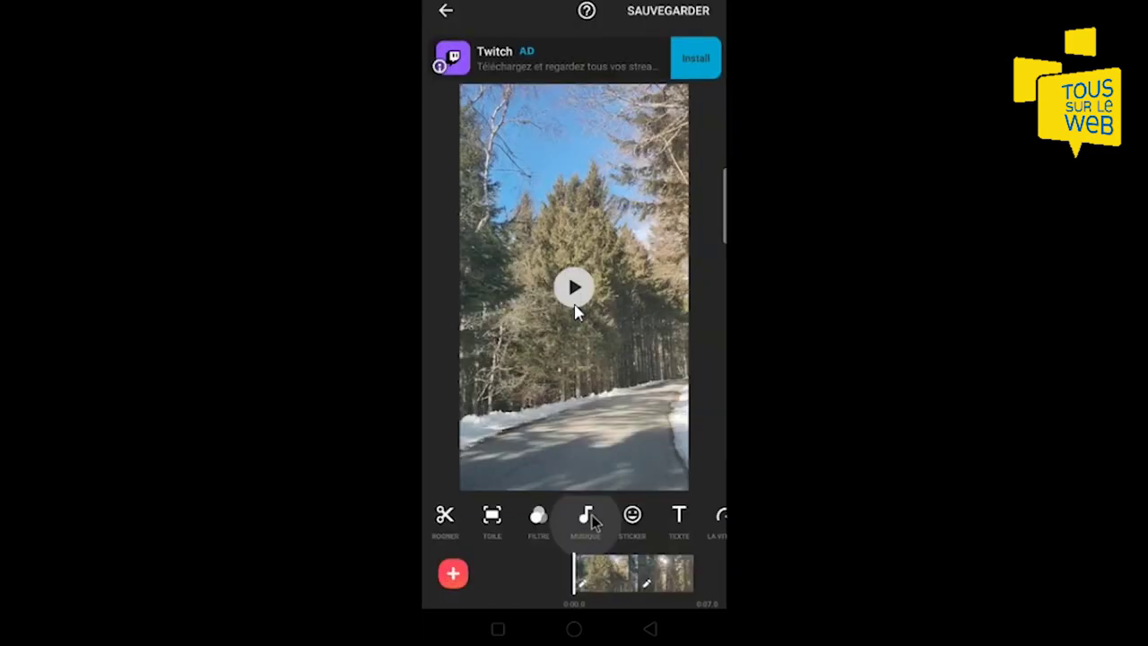
Add the track "Mornings" from the Pollen album as background music at the start of the video
left_click(587, 517)
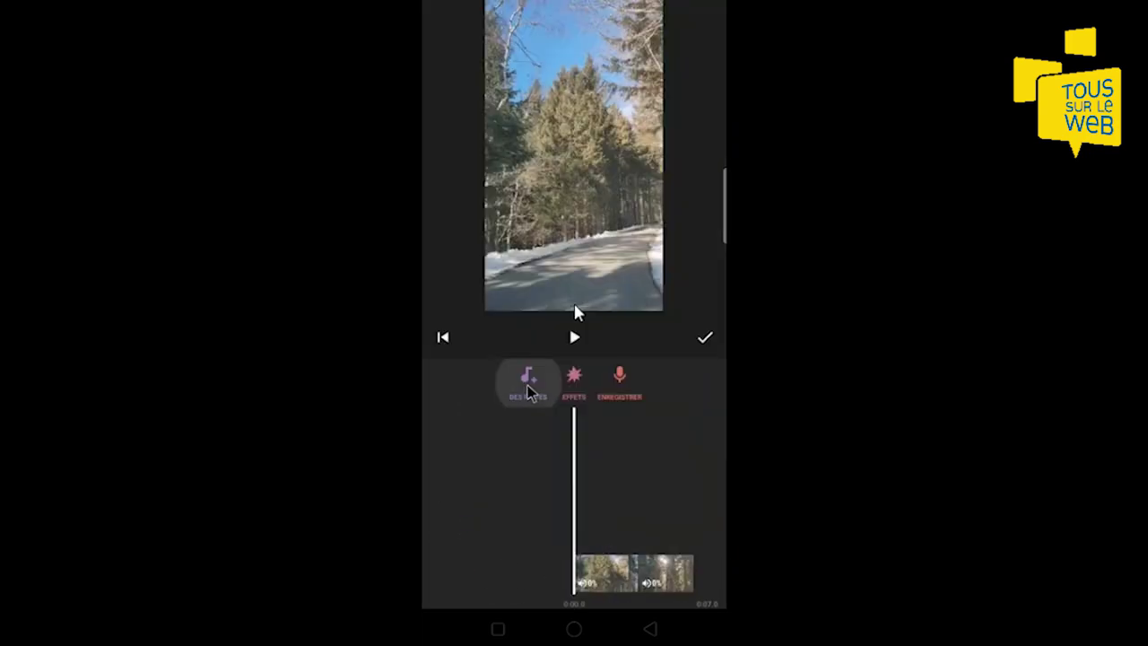
left_click(529, 391)
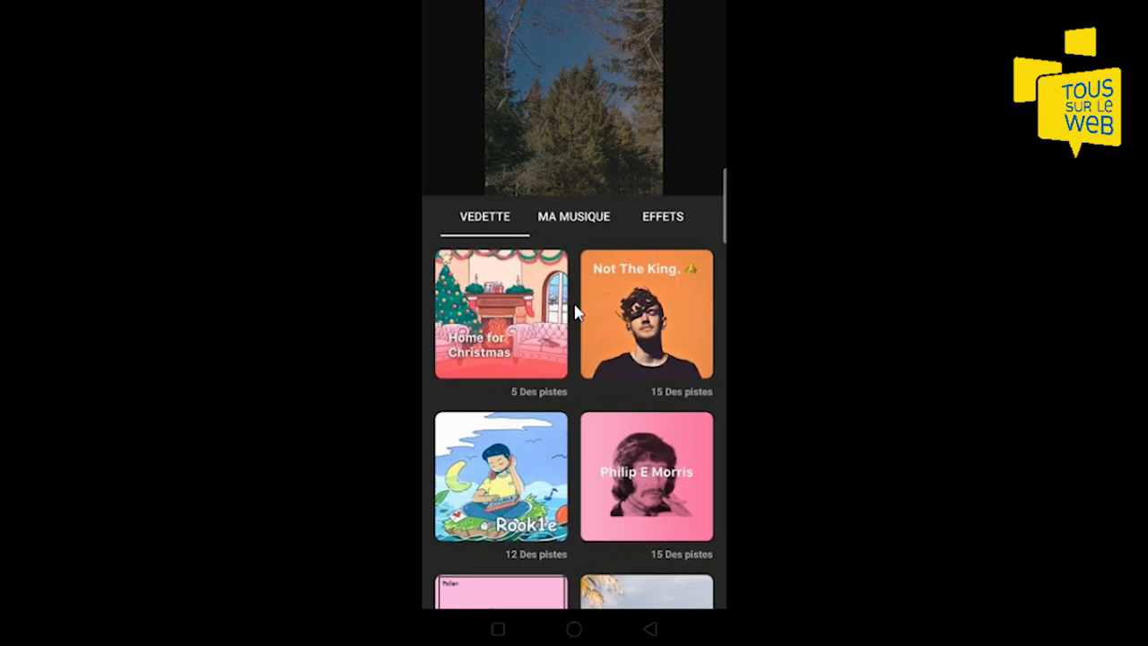
scroll(576, 311, "down", 3)
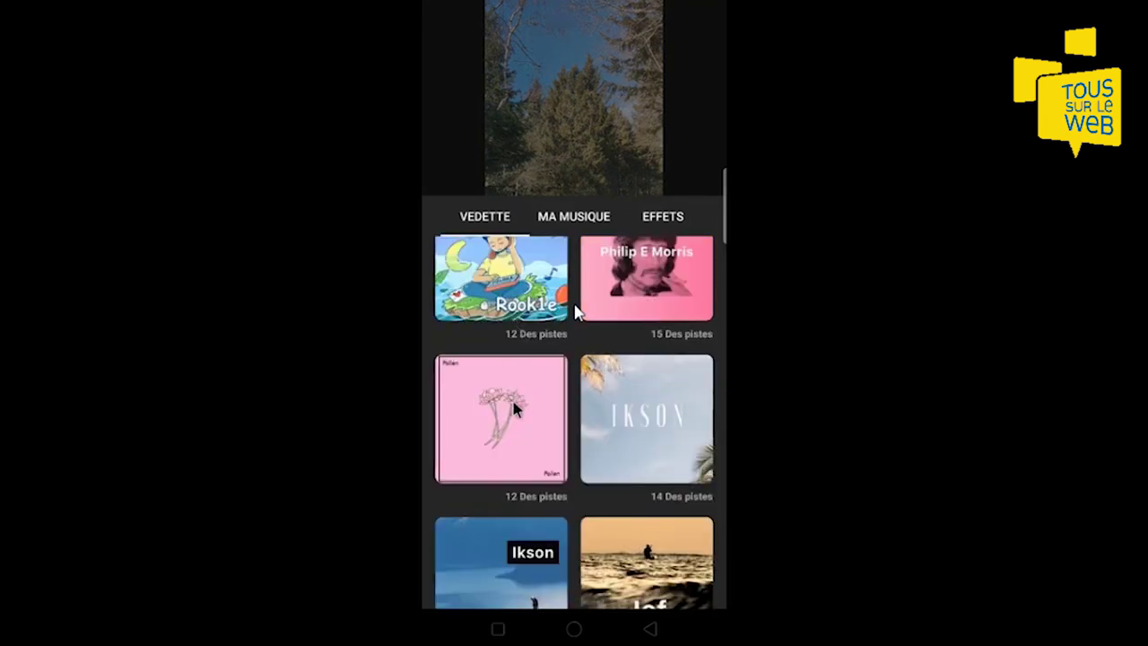
left_click(513, 426)
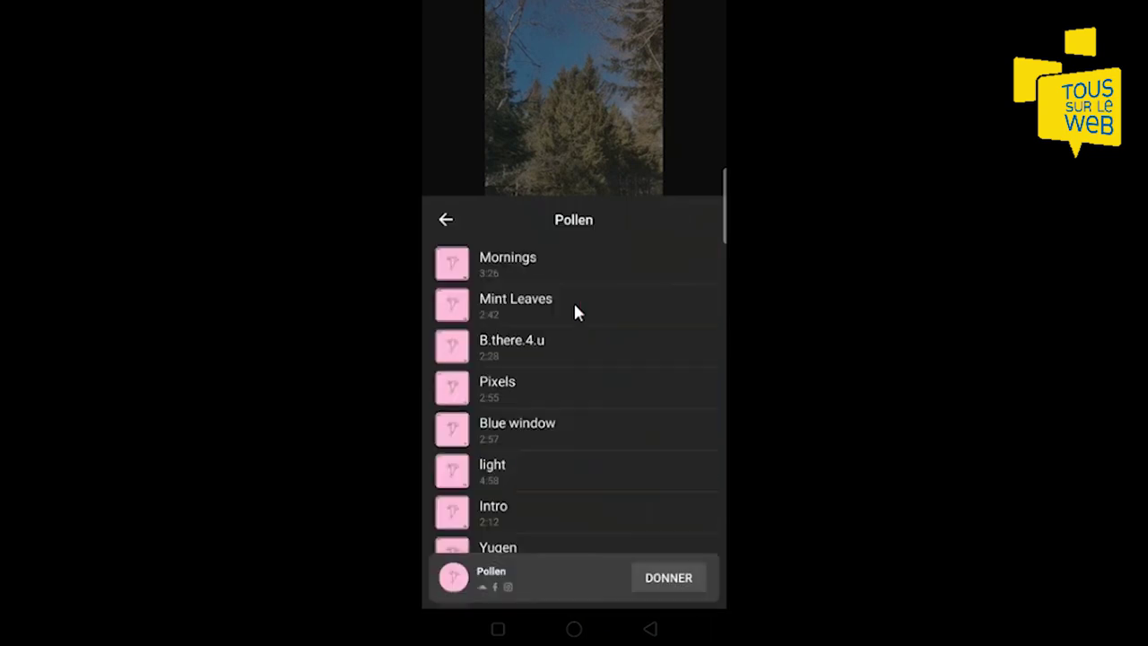
scroll(576, 311, "down", 3)
scroll(576, 312, "up", 3)
left_click(579, 264)
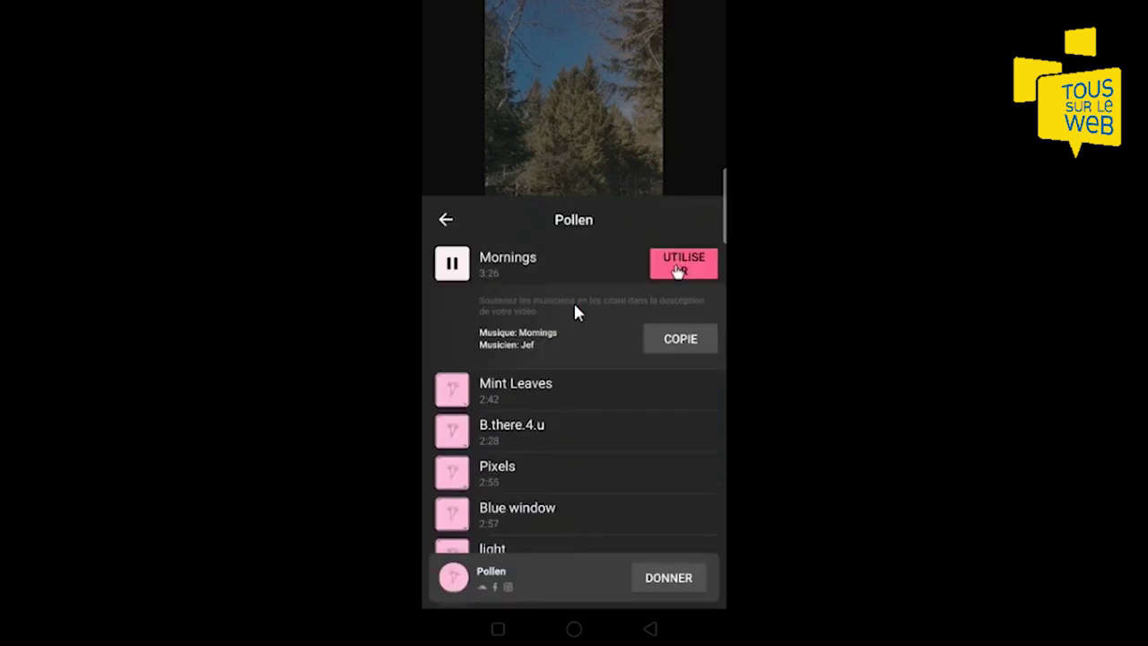
left_click(679, 269)
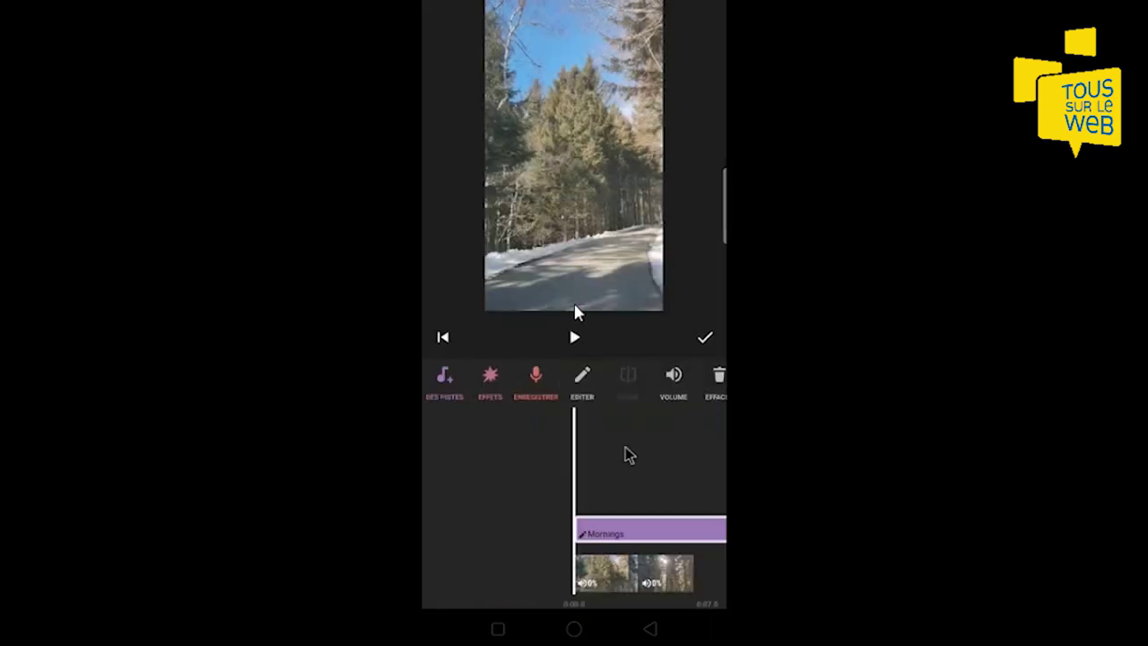
left_click(617, 535)
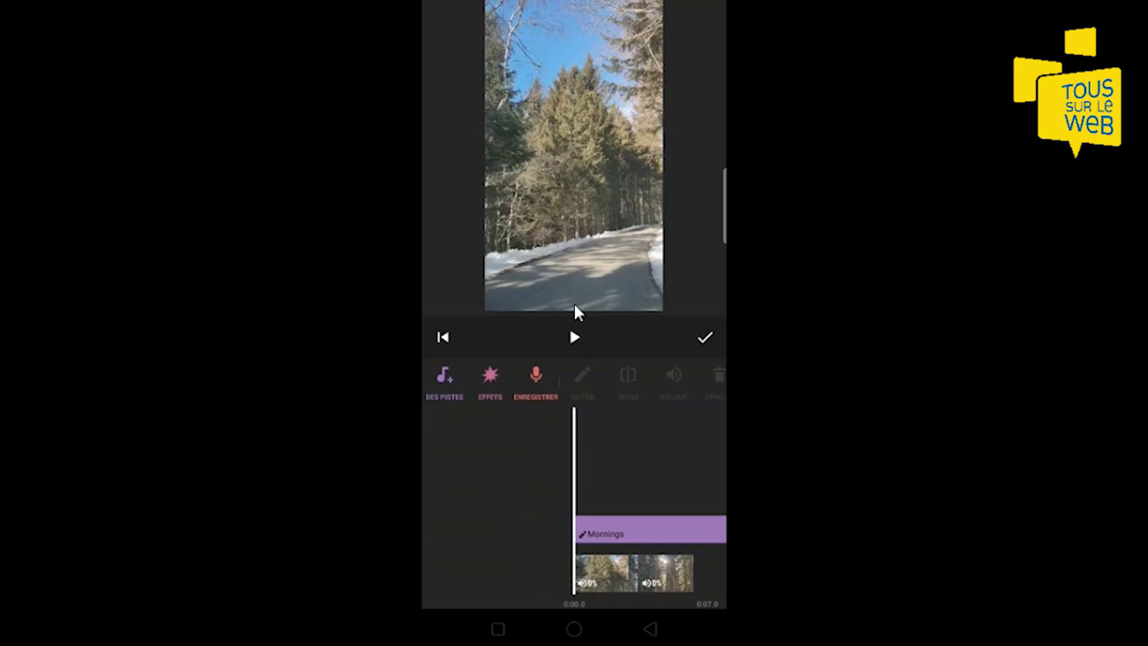
left_click(575, 311)
Add the Bird7 sound effect from the effects library at the start of the video, above the music track
left_click(489, 376)
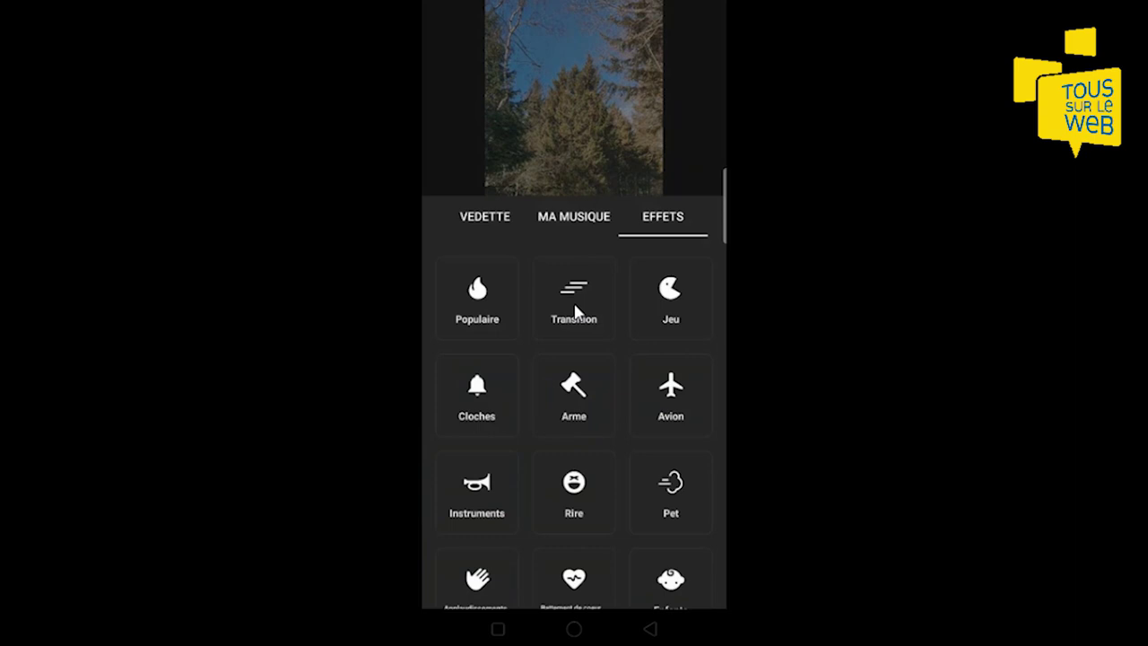
scroll(575, 310, "down", 4)
left_click(691, 443)
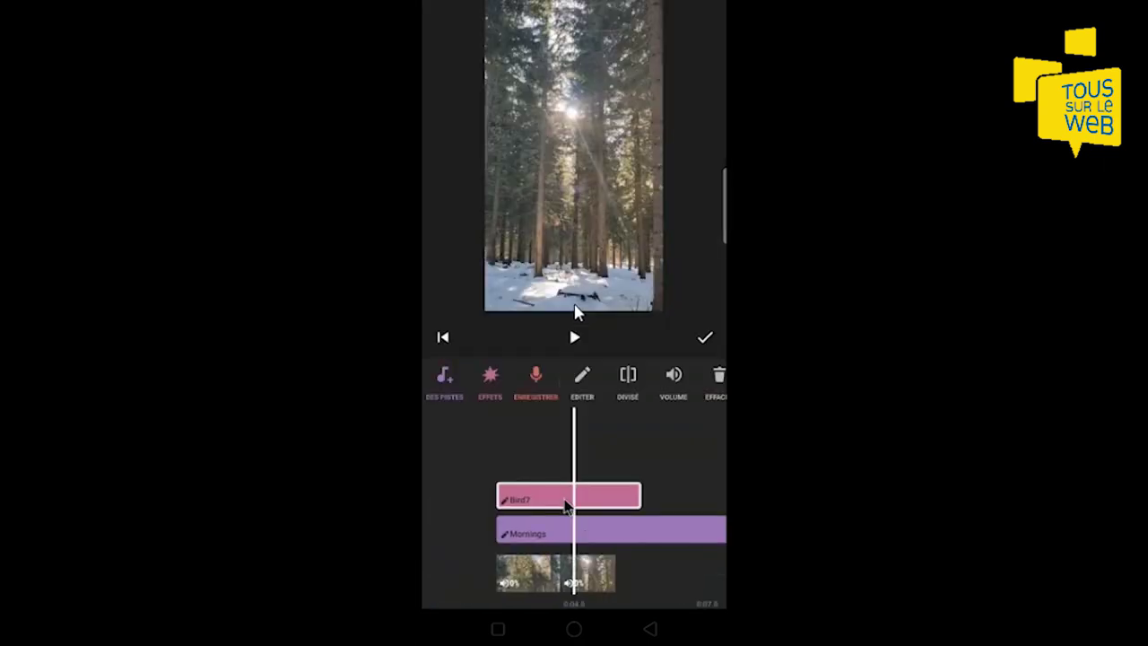
left_click(679, 386)
left_click_drag(646, 513, 521, 512)
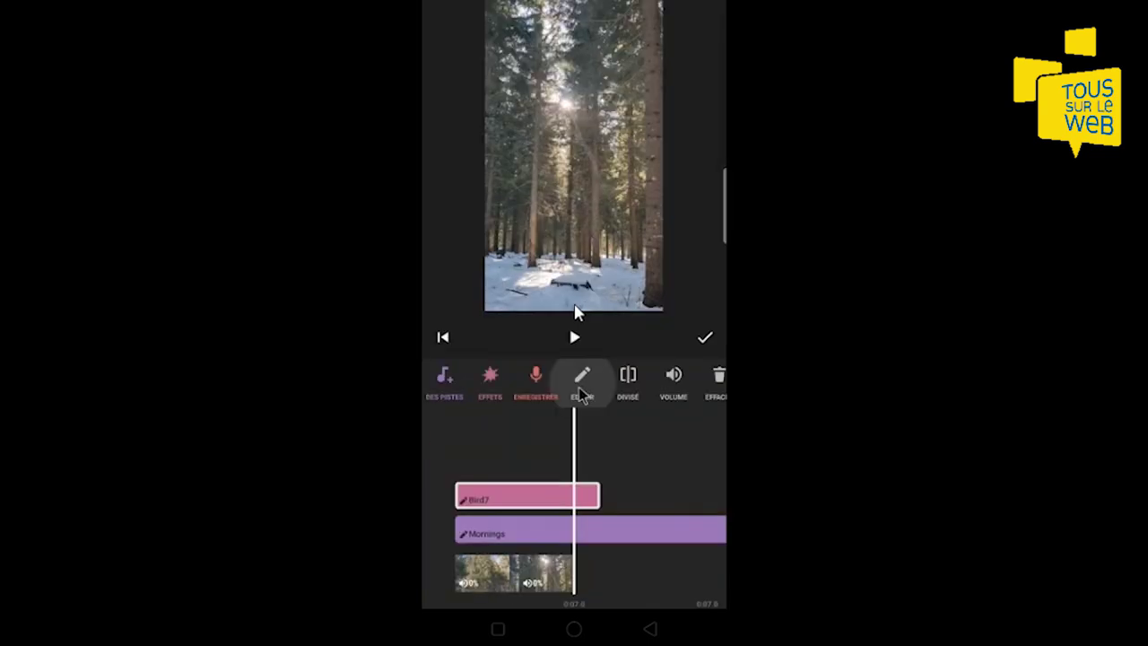
Browse the featured music library and open the collection of music stored on the device
left_click(527, 404)
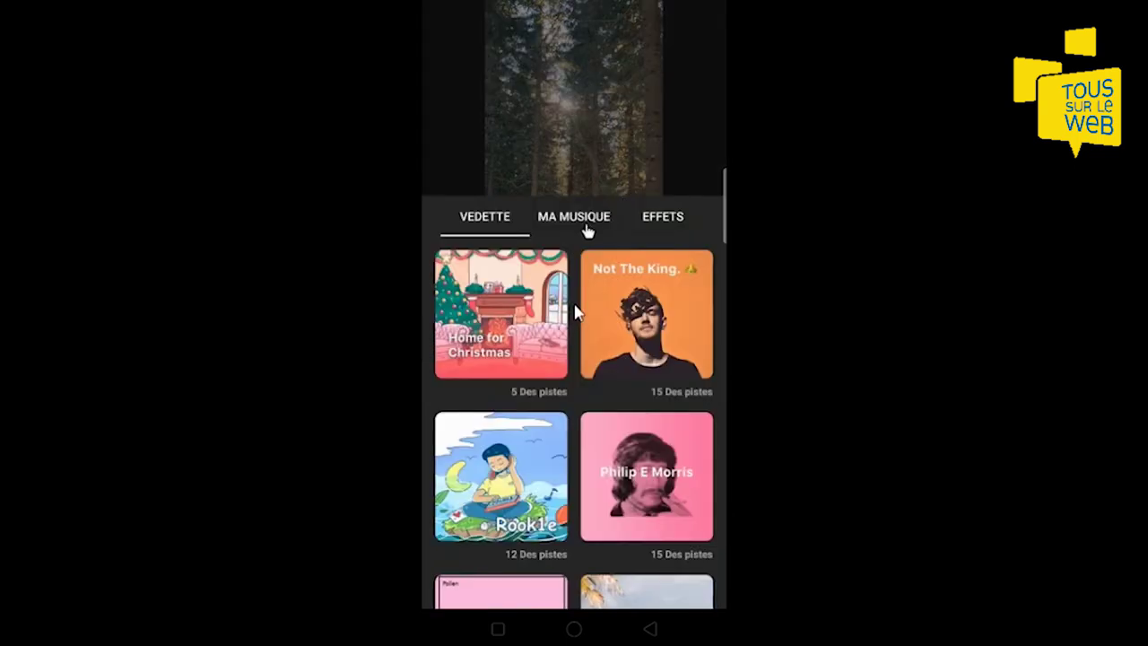
left_click(585, 224)
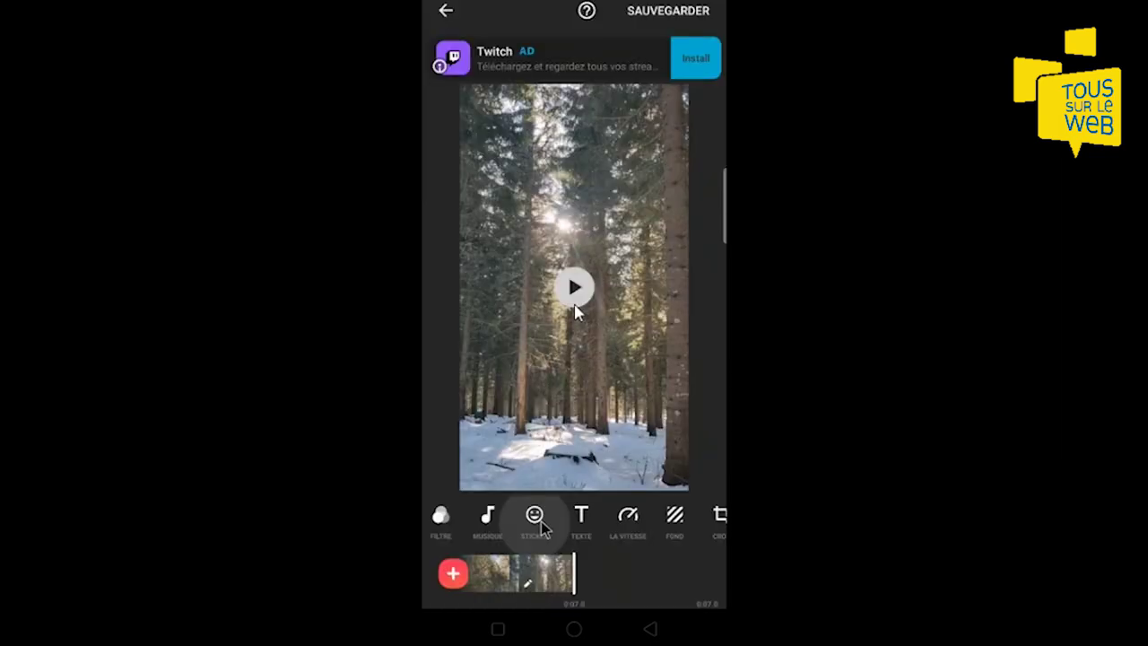
Try the animated eyes sticker on the video
left_click(538, 519)
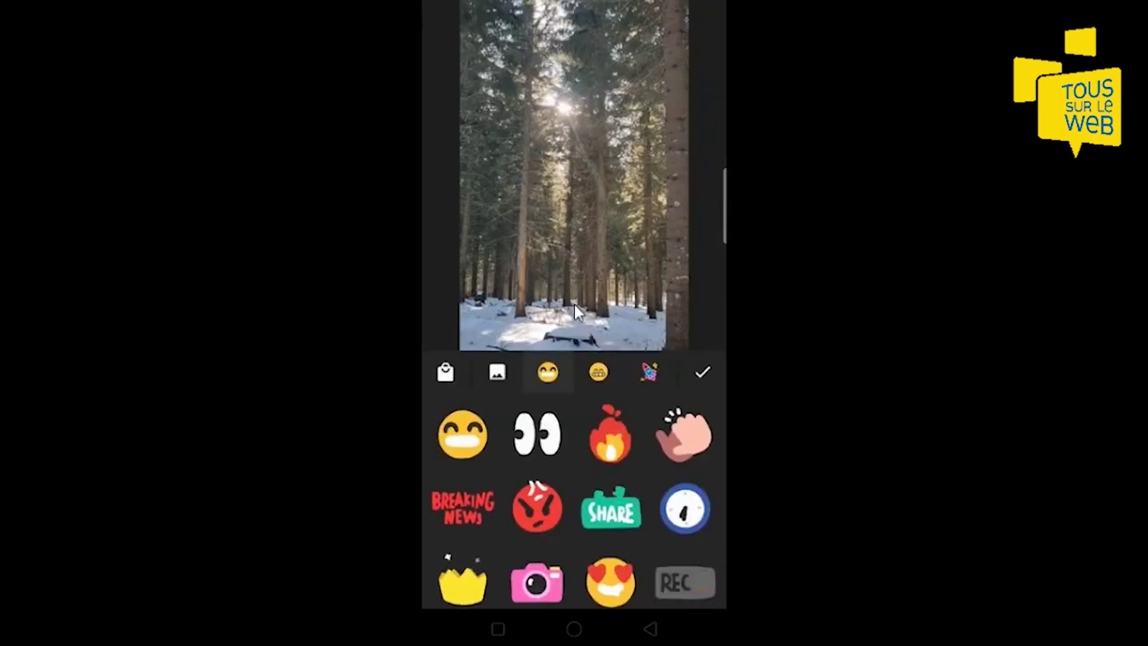
left_click(537, 434)
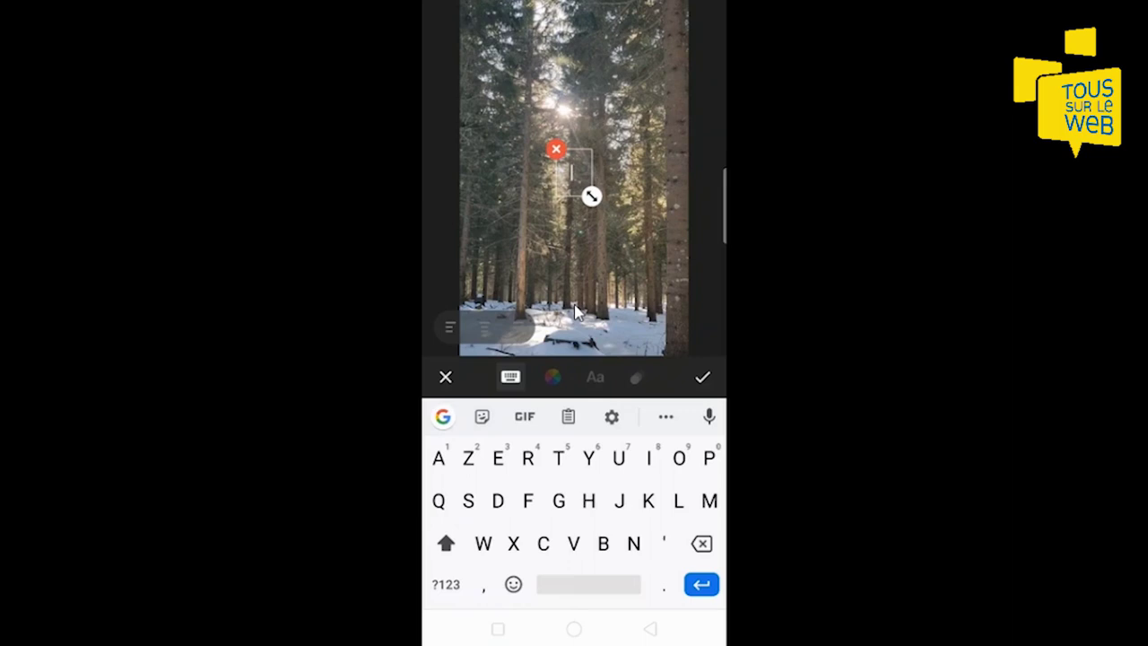
Enter the caption text "Test montage video" in the new text box on the video
type("Test")
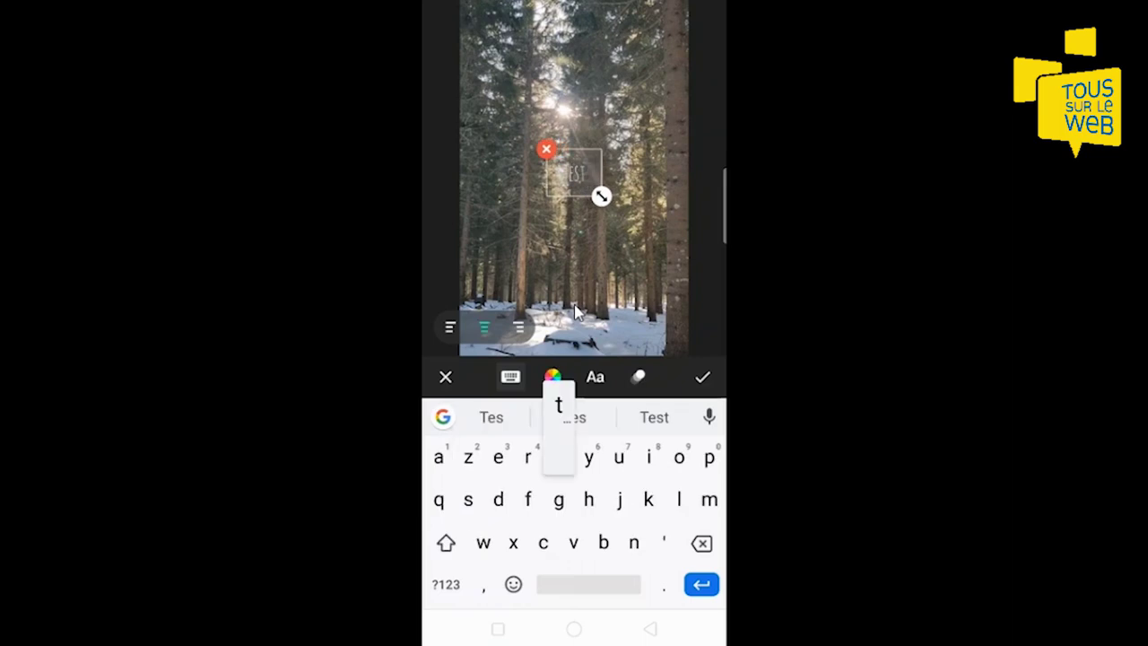
type(" Montage video")
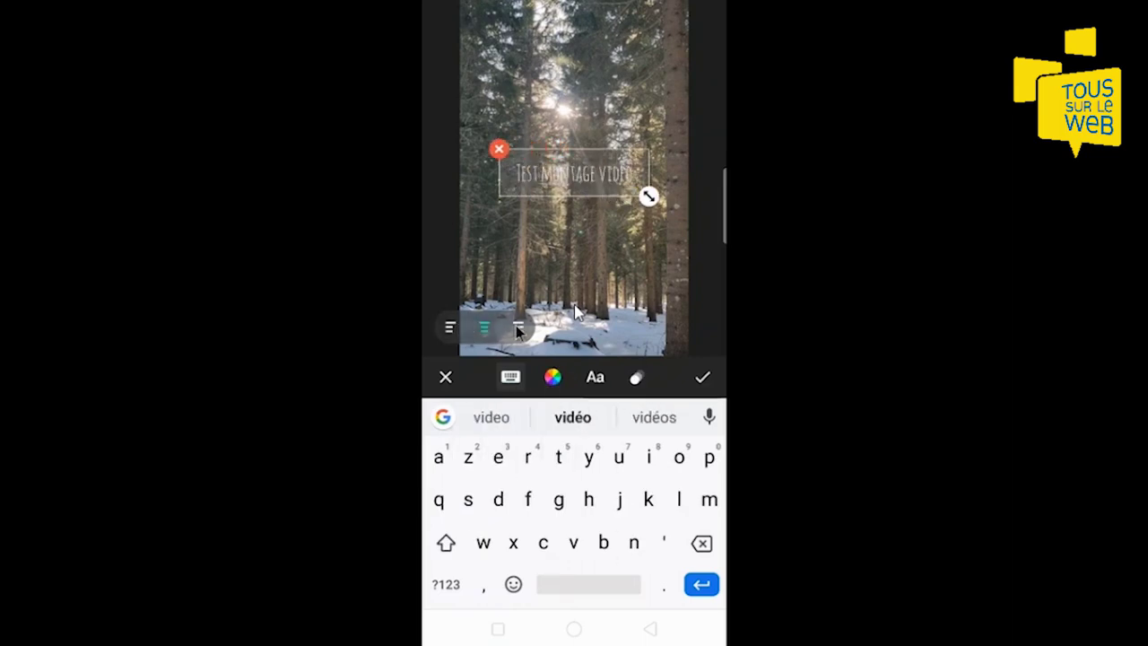
Try the orange, black label and yellow label style presets on the caption, and reset it to no preset
left_click(551, 378)
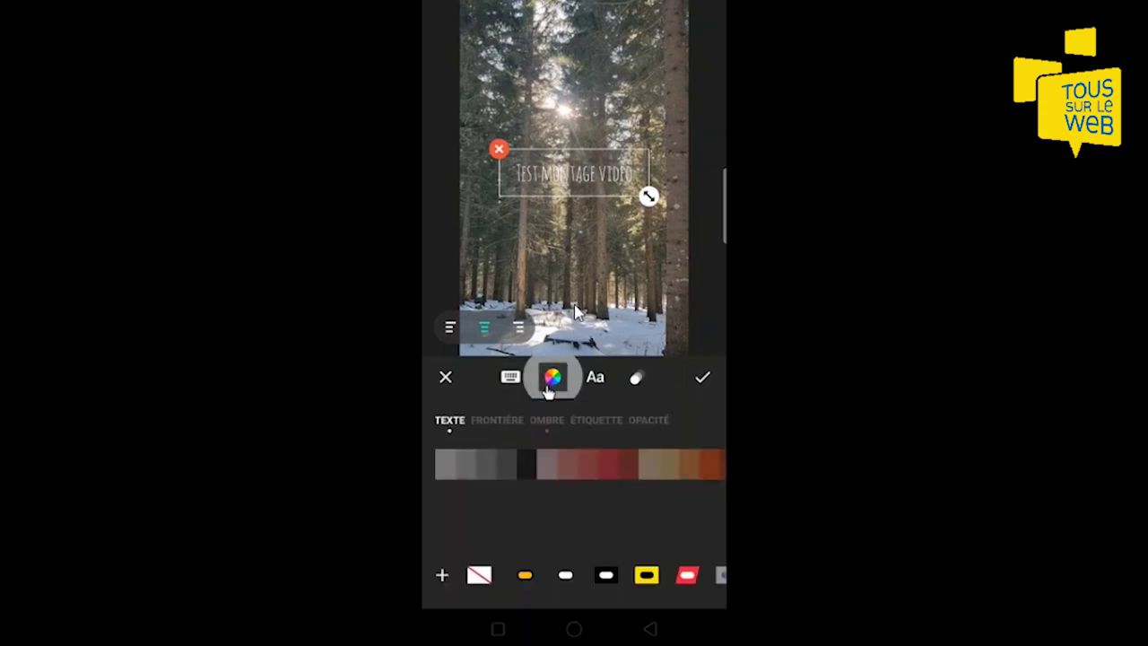
left_click(523, 574)
left_click(607, 573)
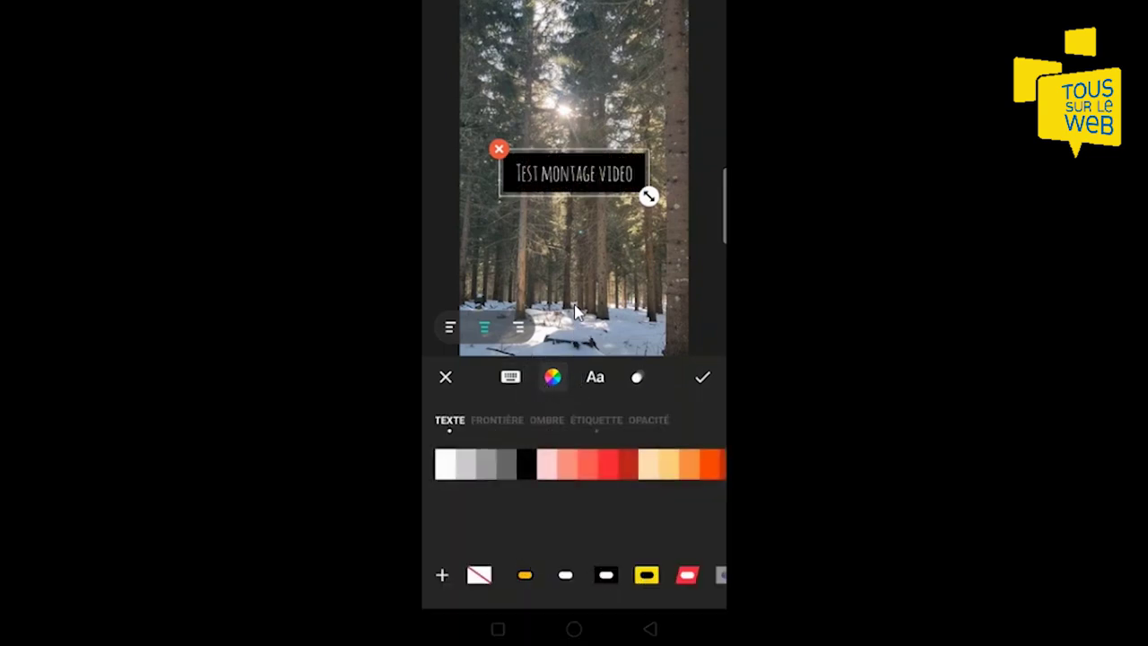
left_click(646, 573)
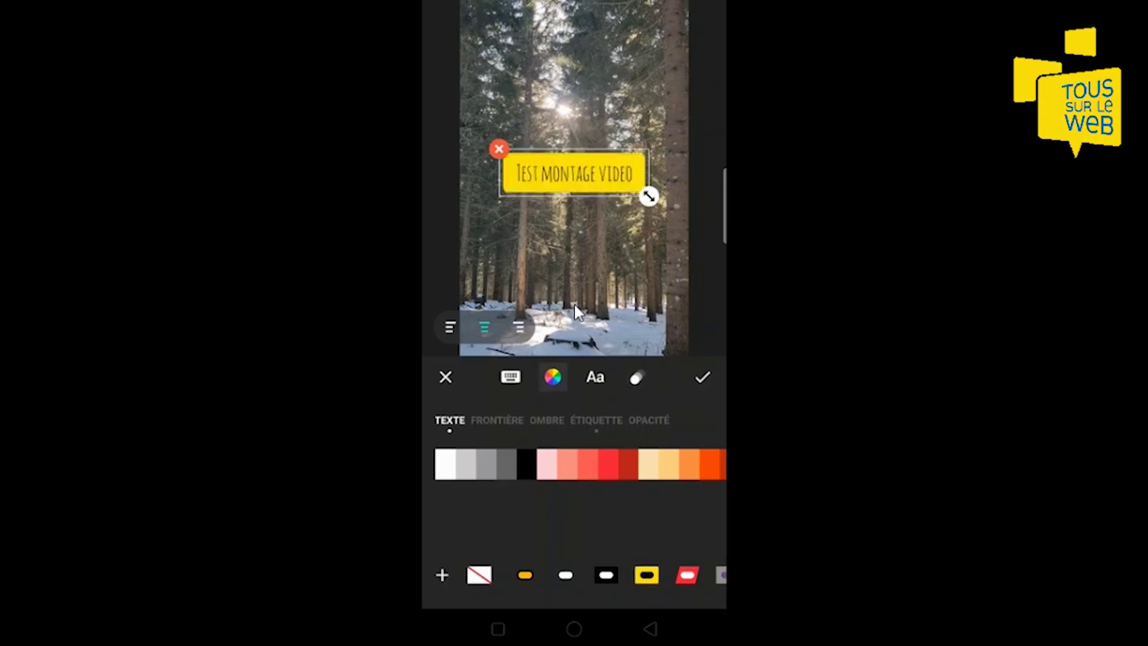
left_click(479, 575)
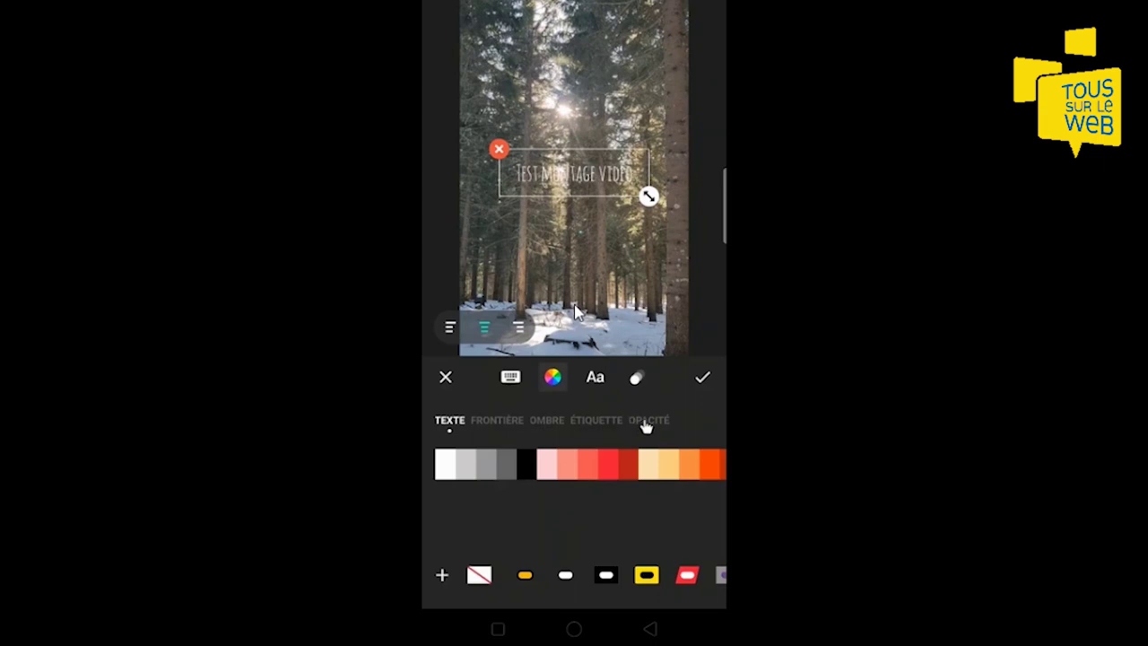
Look through the available fonts, apply the basic shrinking entrance animation to the caption and accept the text
left_click(596, 377)
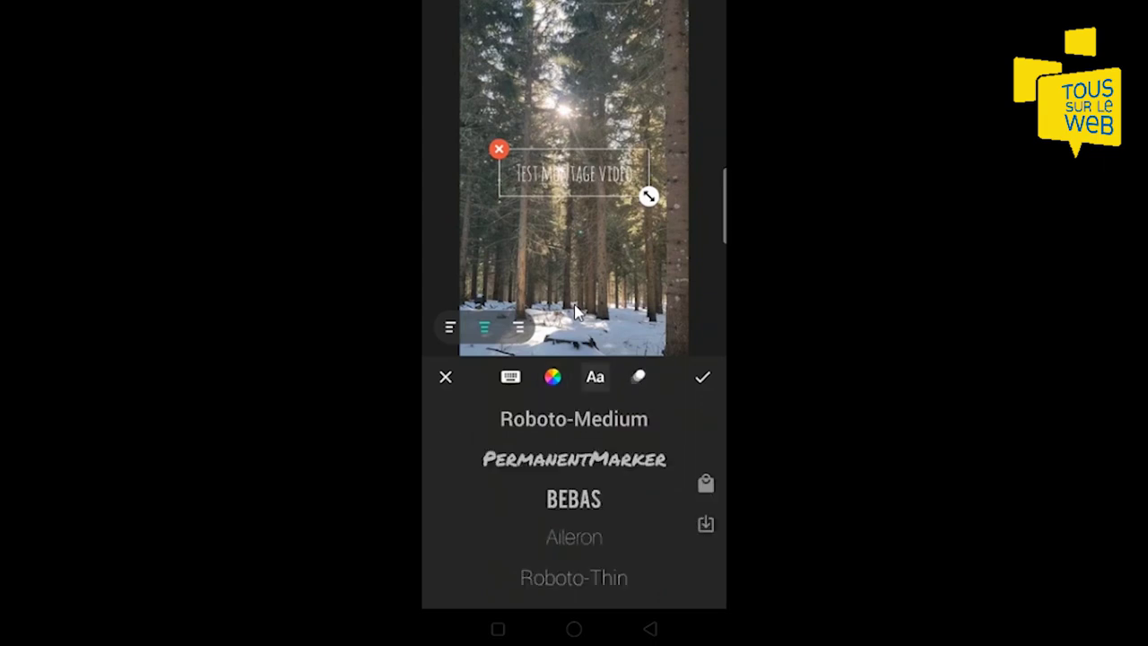
scroll(573, 499, "down", 2)
scroll(574, 499, "up", 2)
left_click(637, 390)
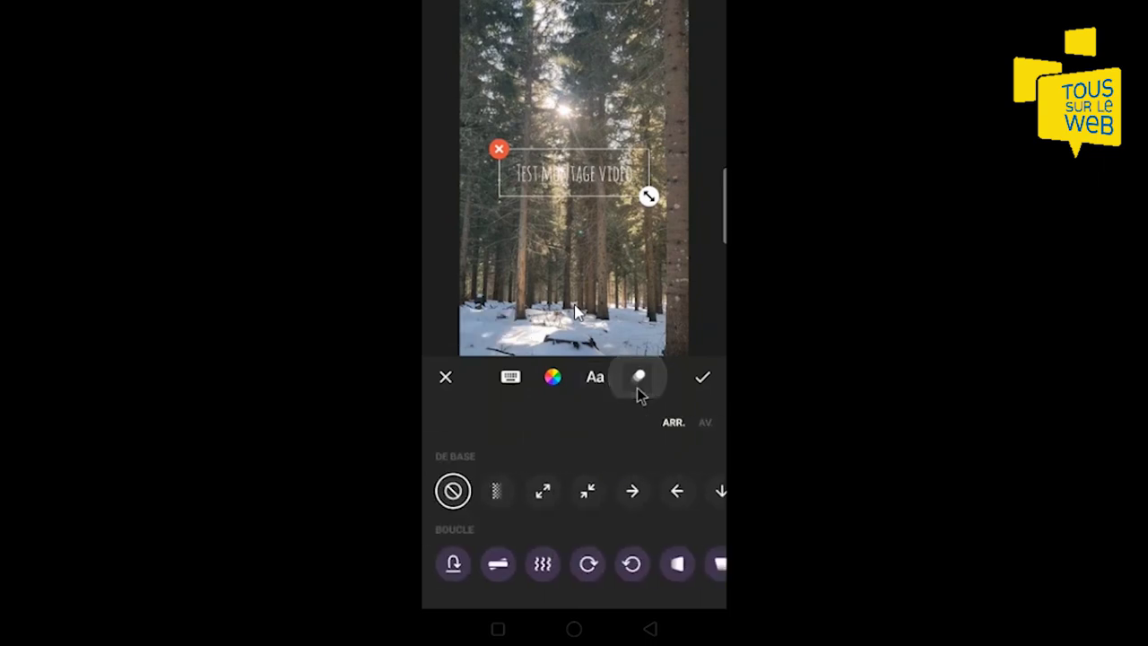
left_click(588, 491)
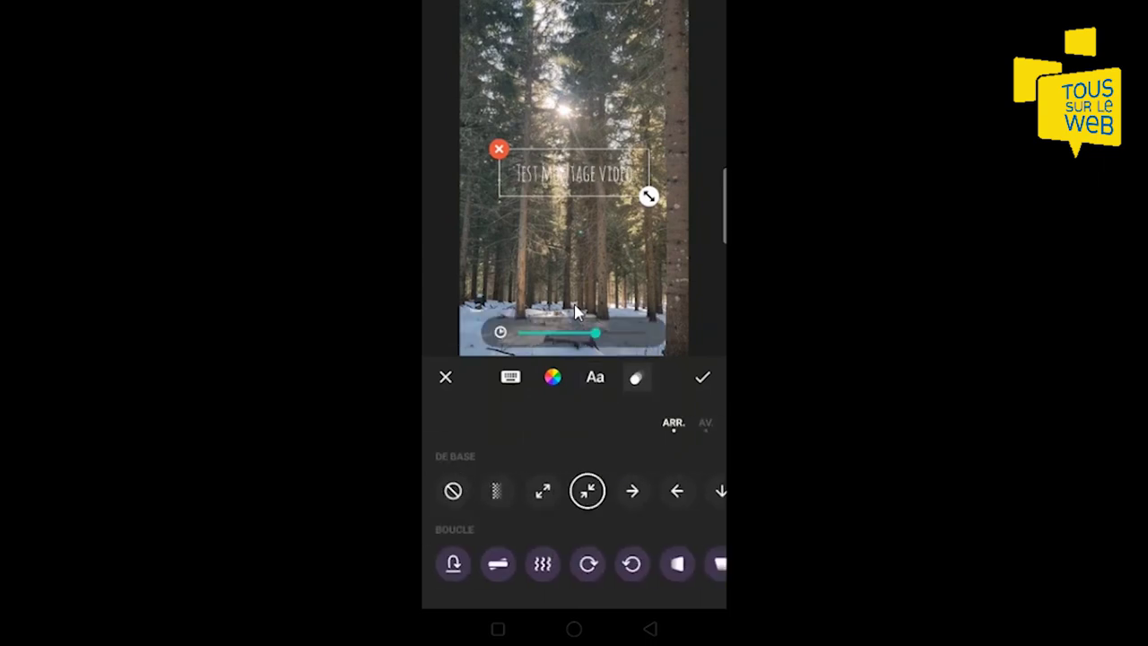
left_click(702, 377)
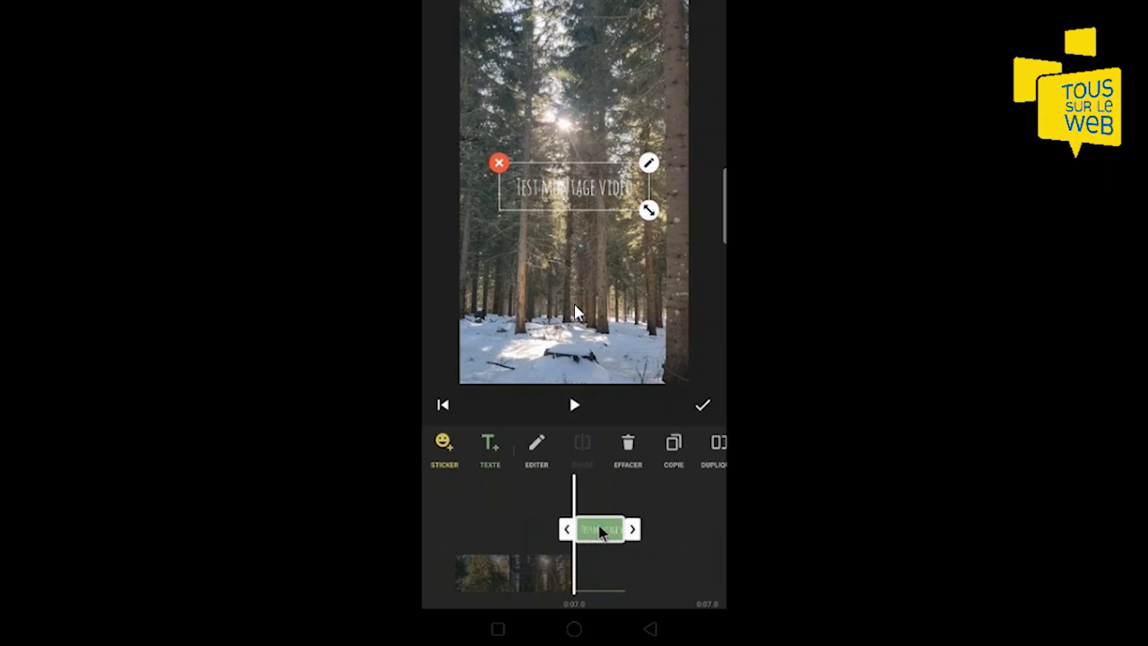
Move the caption to the start of the video on the timeline and preview its animation
scroll(602, 533, "left", 3)
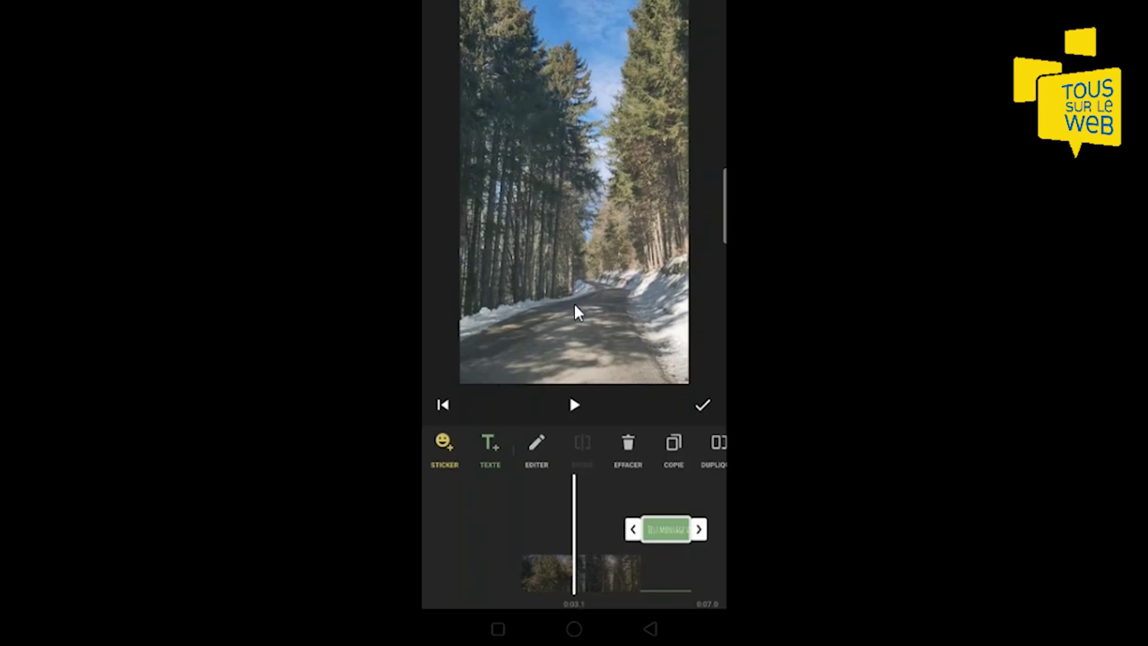
left_click(577, 312)
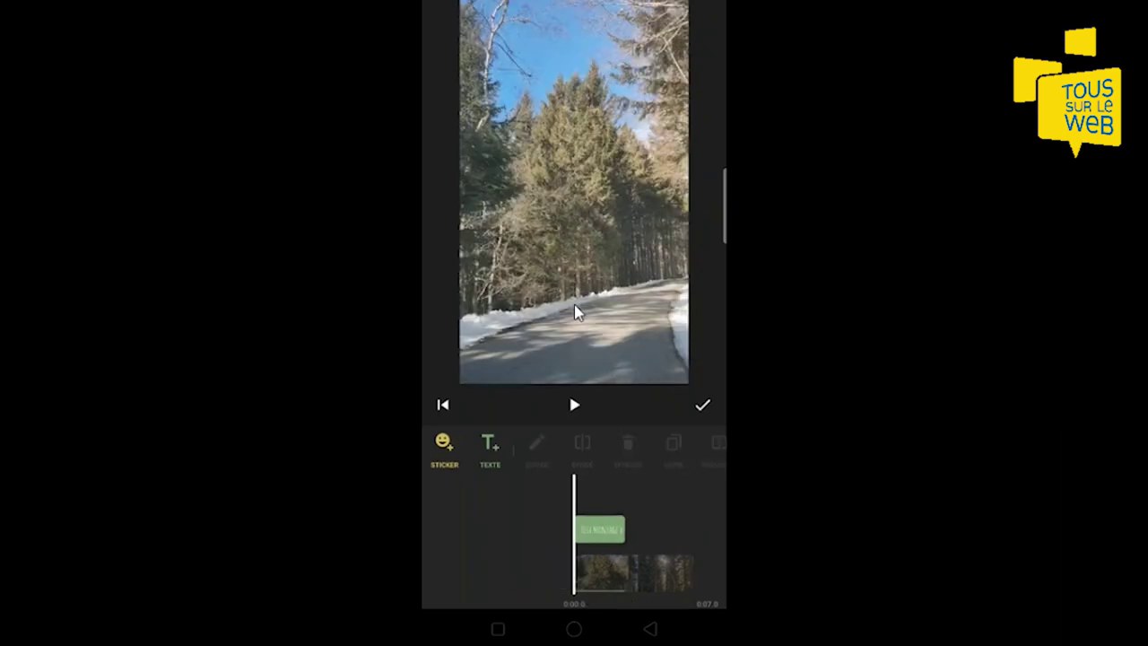
left_click(577, 311)
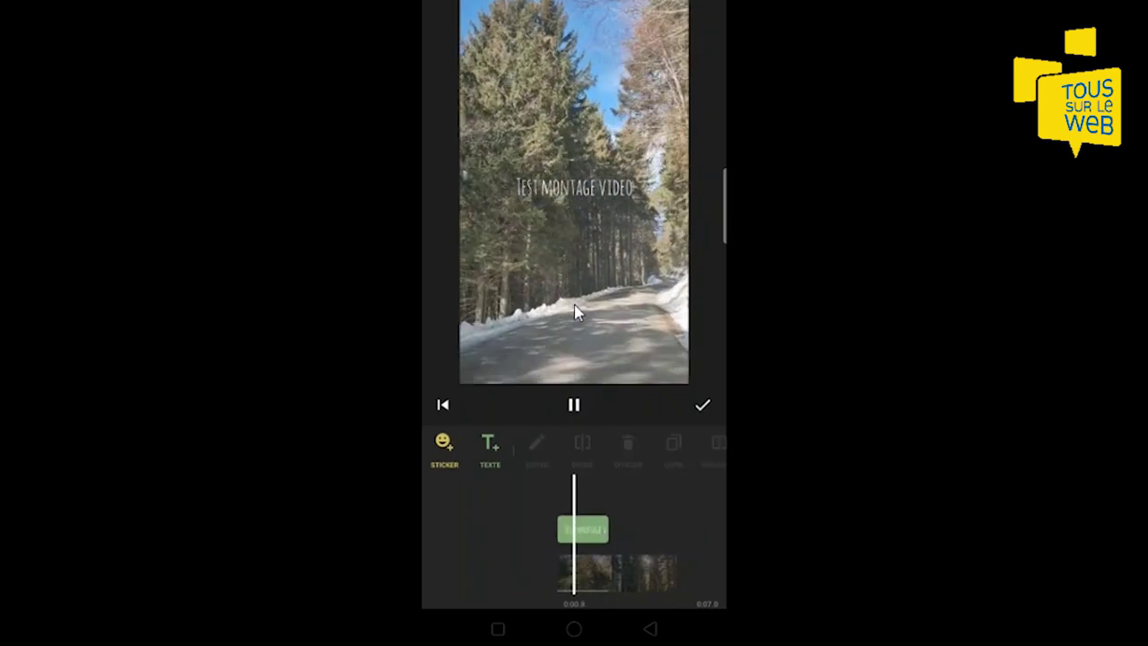
left_click(574, 404)
Examine the blur and color background options for the first clip
left_click(564, 519)
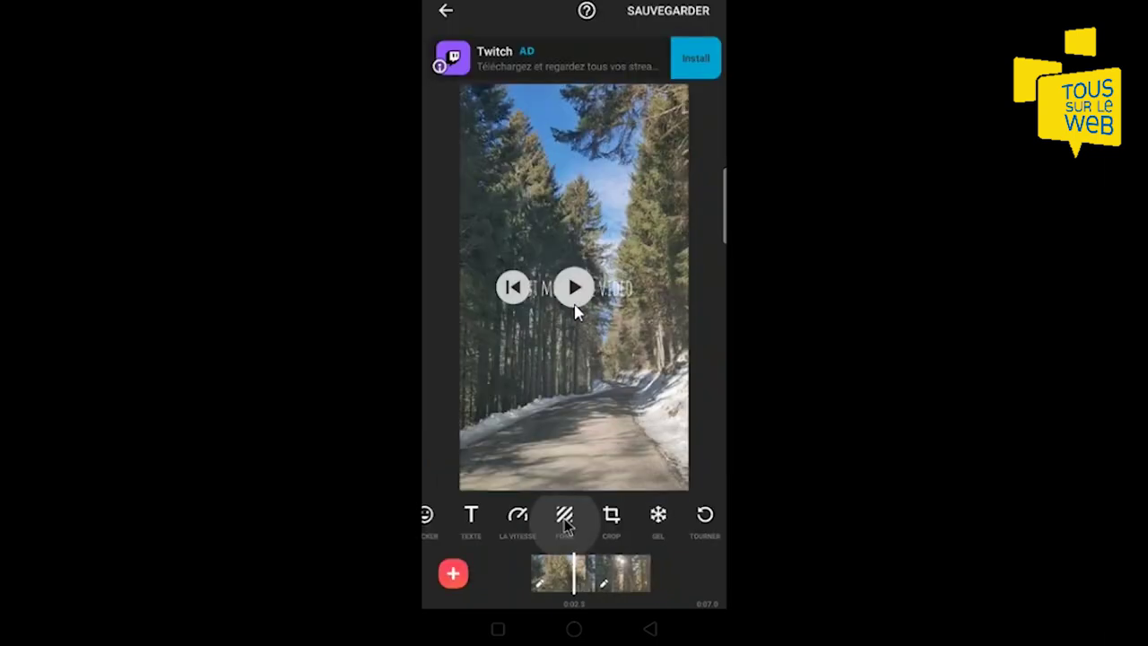
left_click(564, 515)
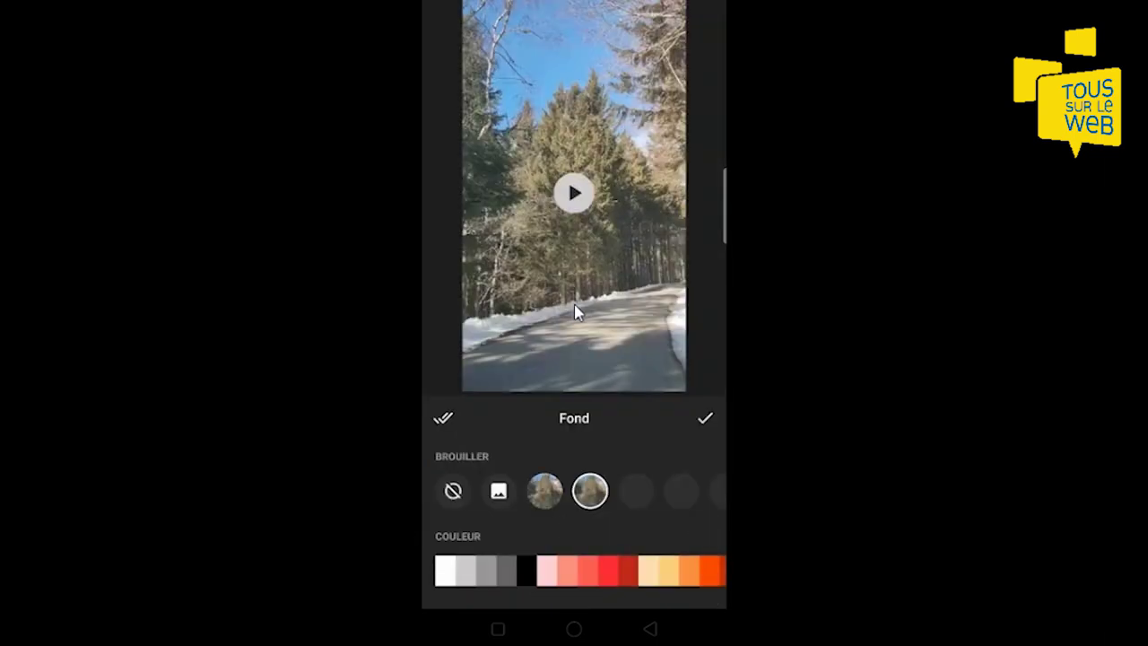
left_click(648, 571)
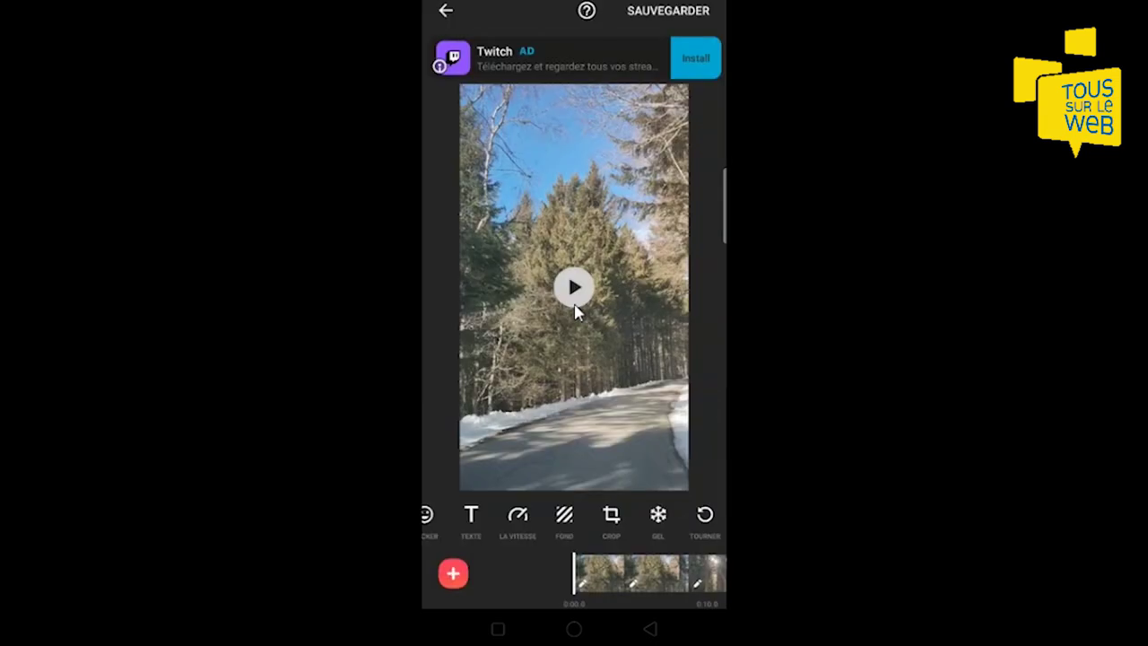
Preview the freeze frame at the start of the video and delete it from the timeline
left_click(575, 306)
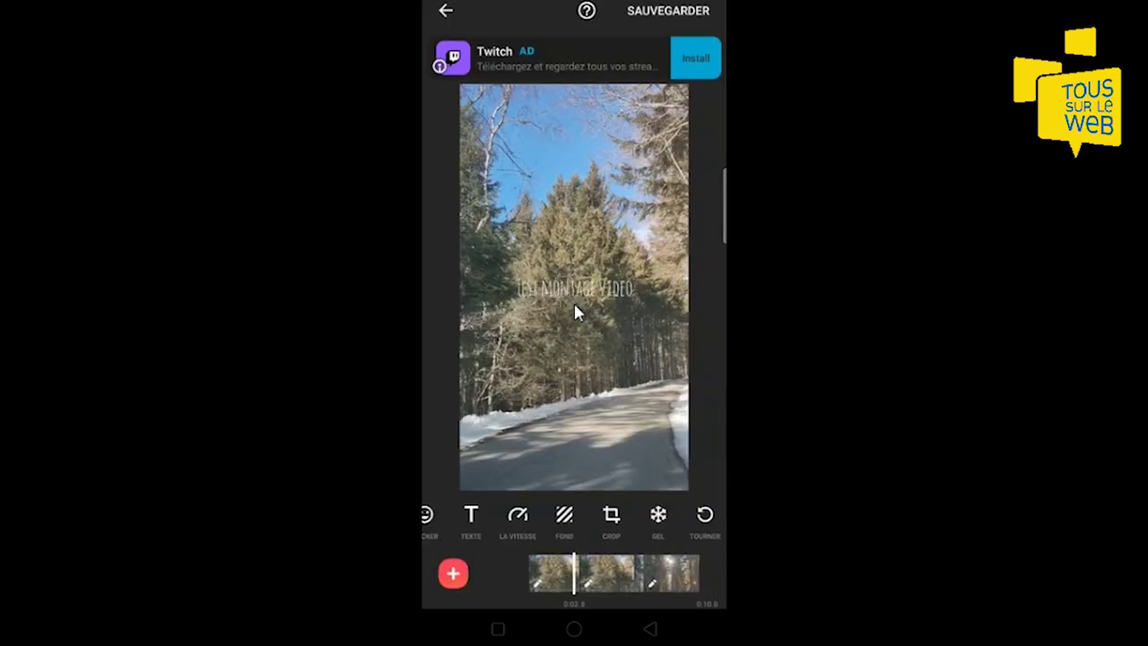
left_click(575, 311)
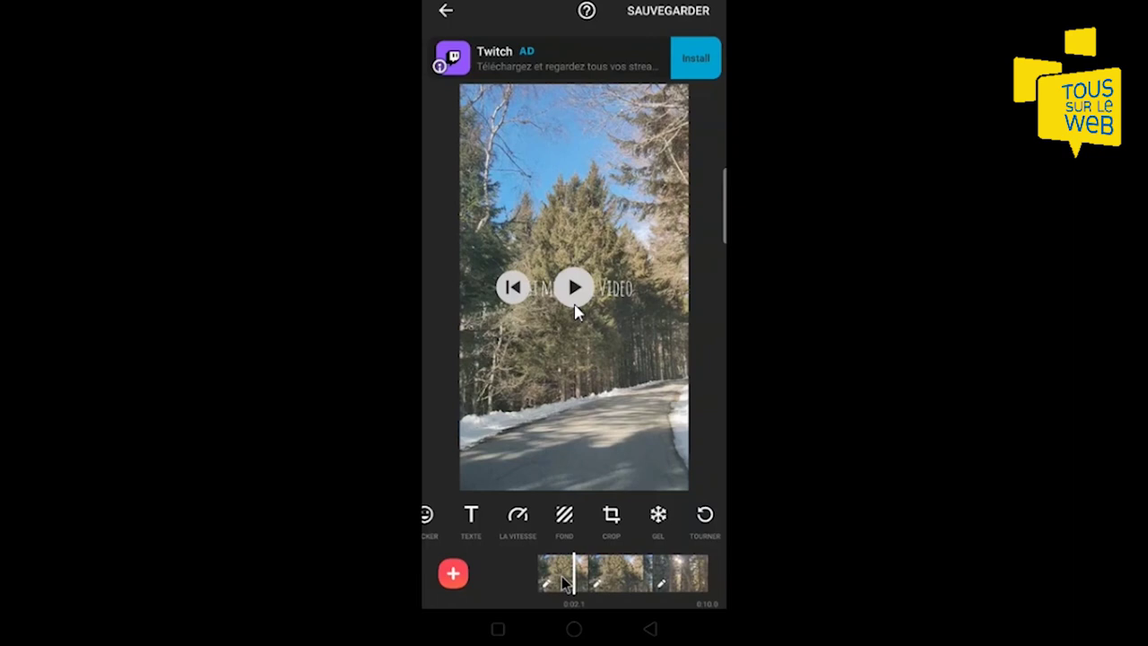
left_click(565, 581)
left_click(688, 435)
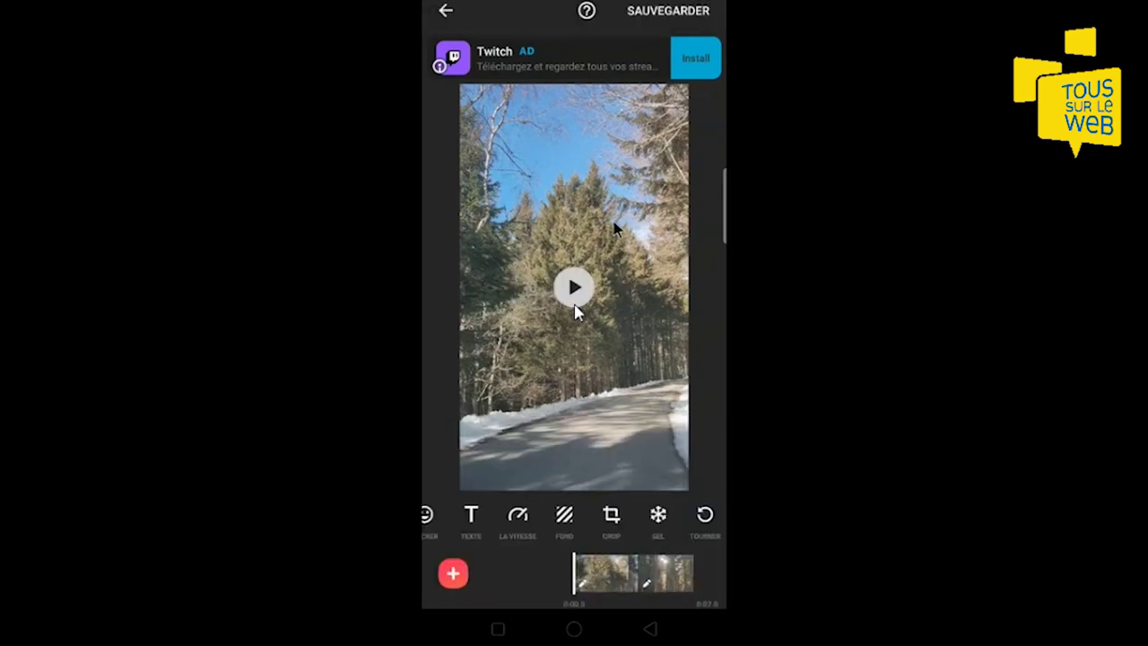
Start saving the edited video
left_click(667, 12)
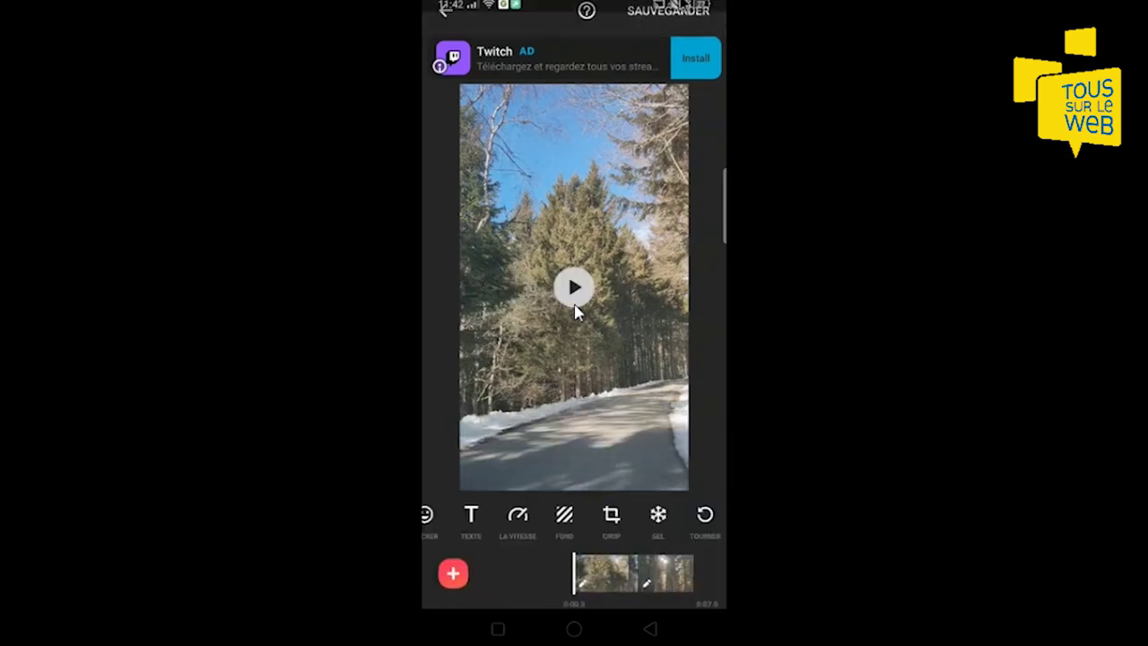